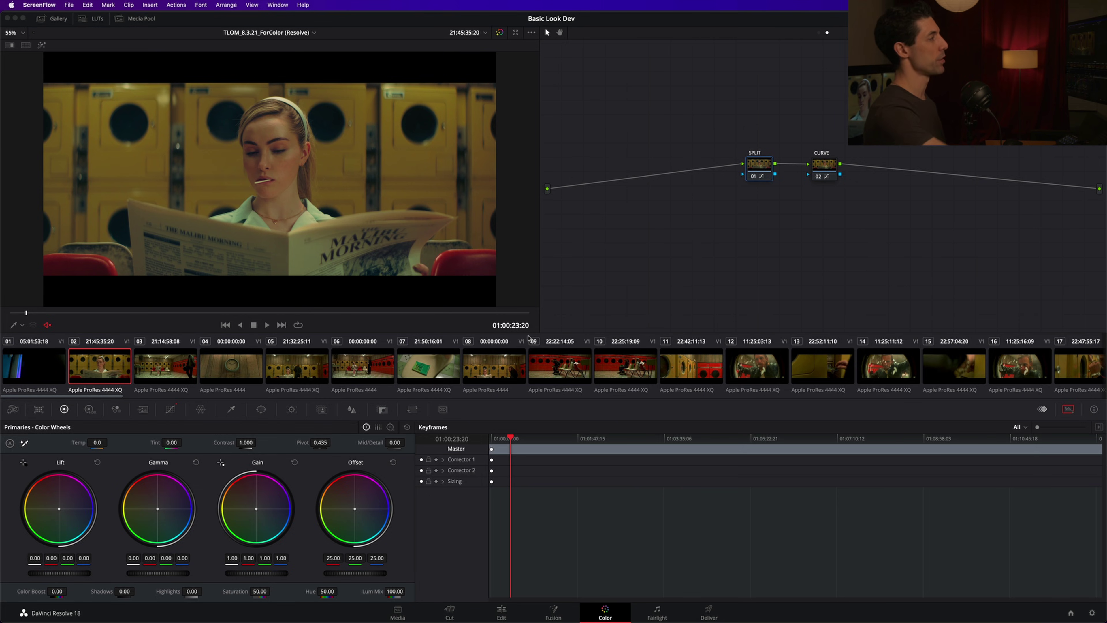
# After comparing the grade bypassed, add an empty serial node ahead of SPLIT, renumbering SPLIT 02 and CURVE 03.
pyautogui.click(766, 166)
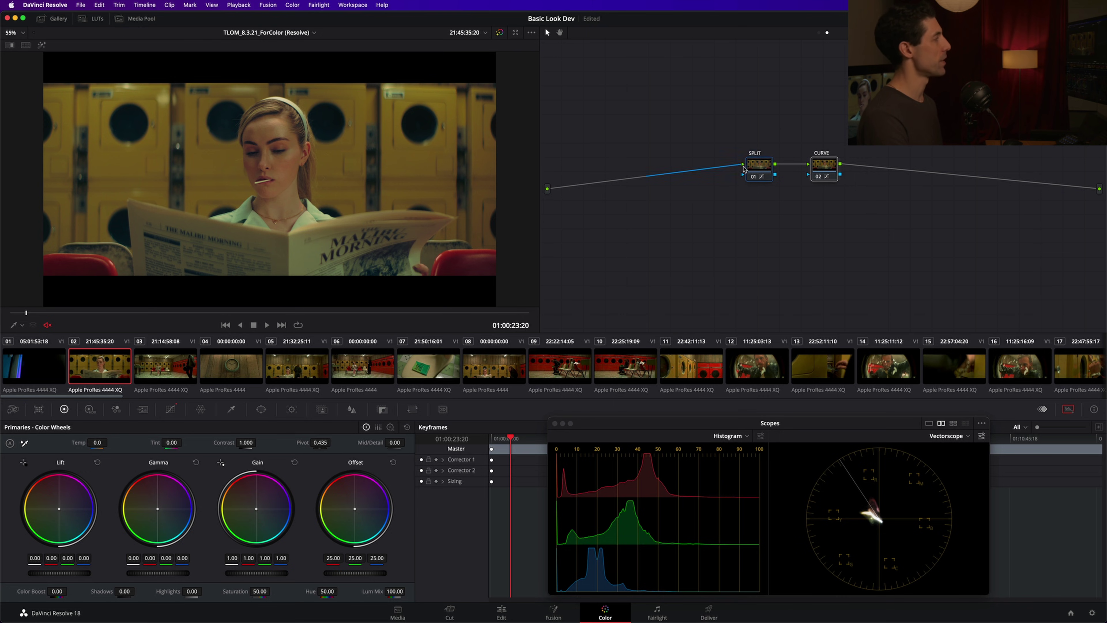
pyautogui.hotkey('shift', 'd')
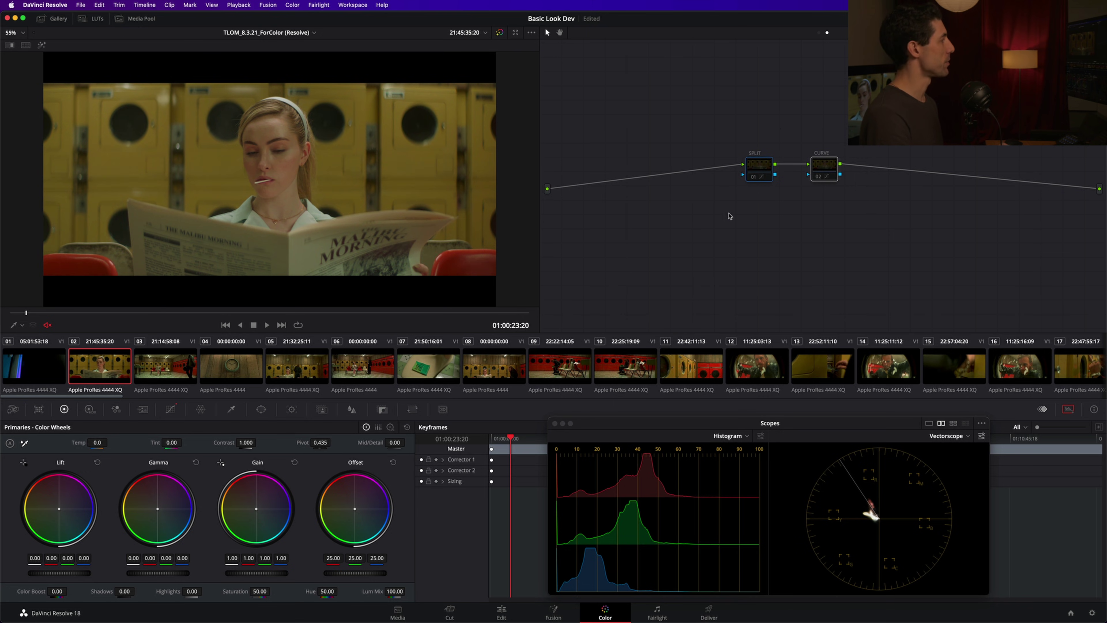
pyautogui.hotkey('shift', 'd')
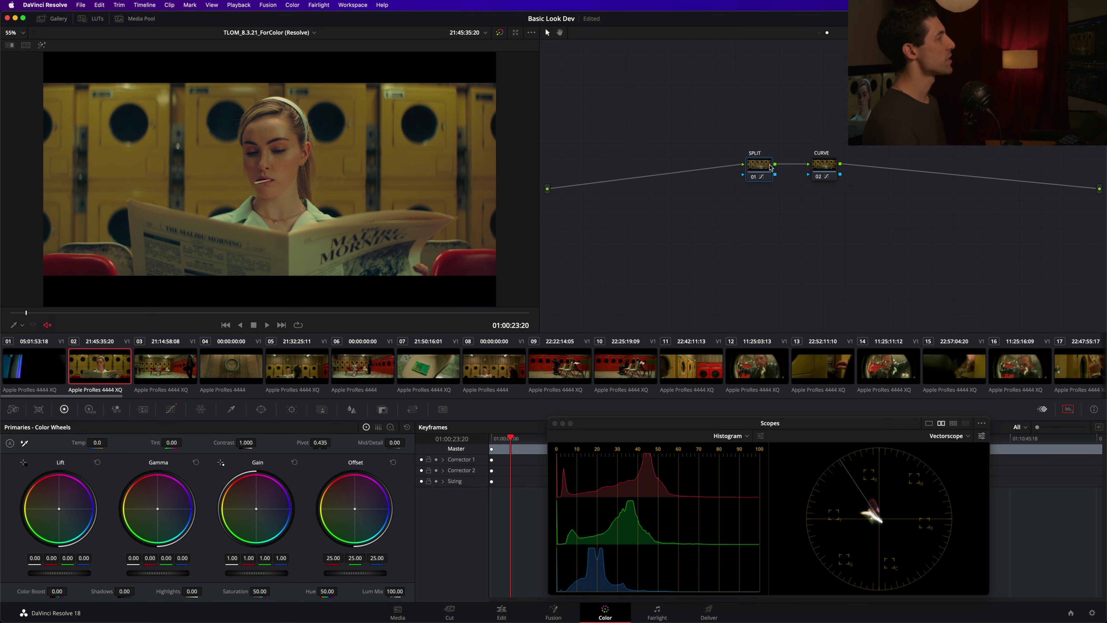
pyautogui.moveTo(762, 171); pyautogui.dragTo(761, 169)
pyautogui.hotkey('shift', 's')
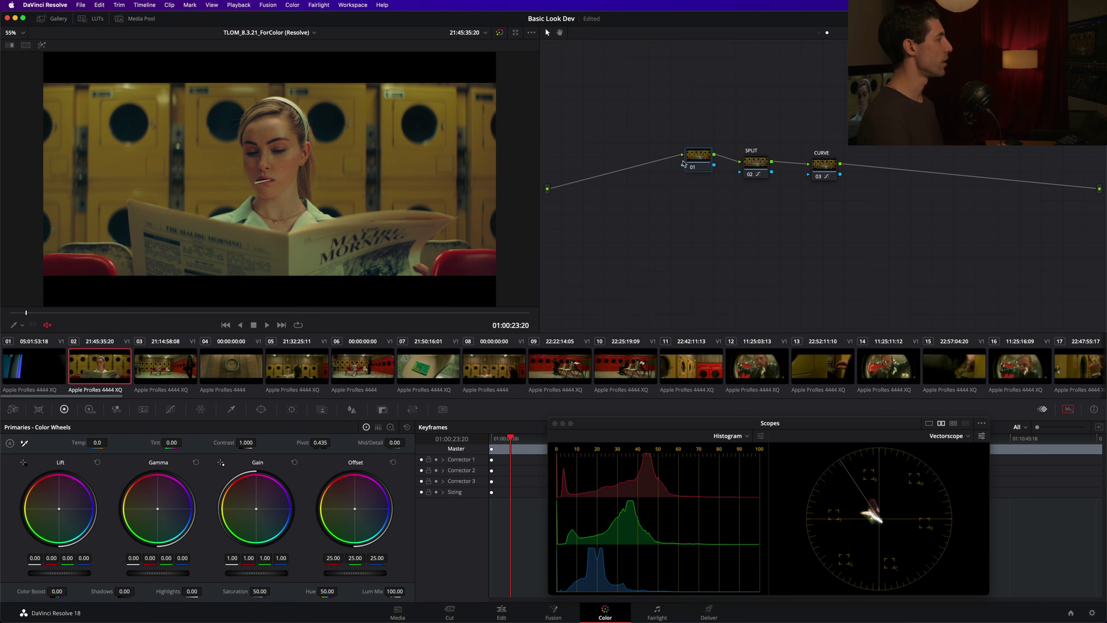
# Browse clips 05, 06, 08, 11, 02 and 03, ending on clip 08's yellow-dryer wide shot.
pyautogui.click(273, 362)
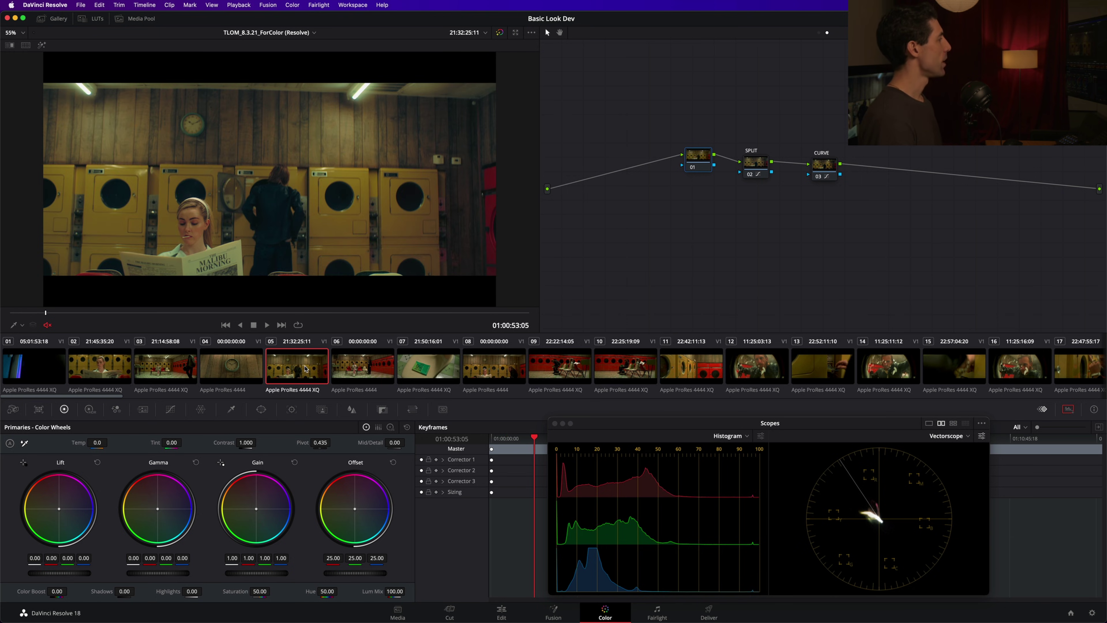
pyautogui.click(363, 370)
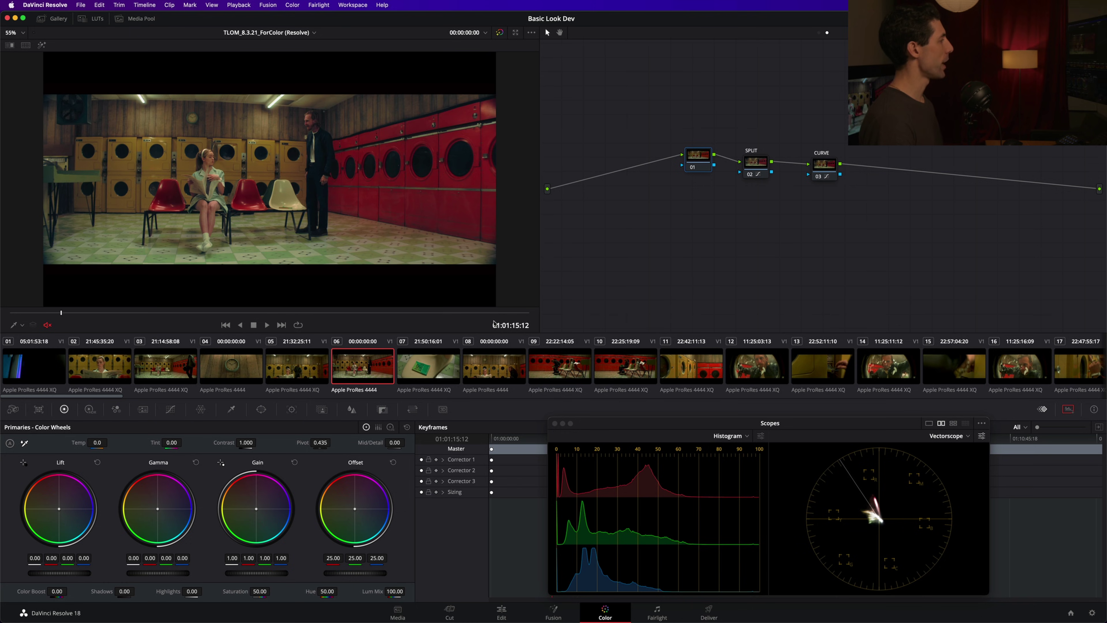
pyautogui.click(498, 364)
pyautogui.click(676, 368)
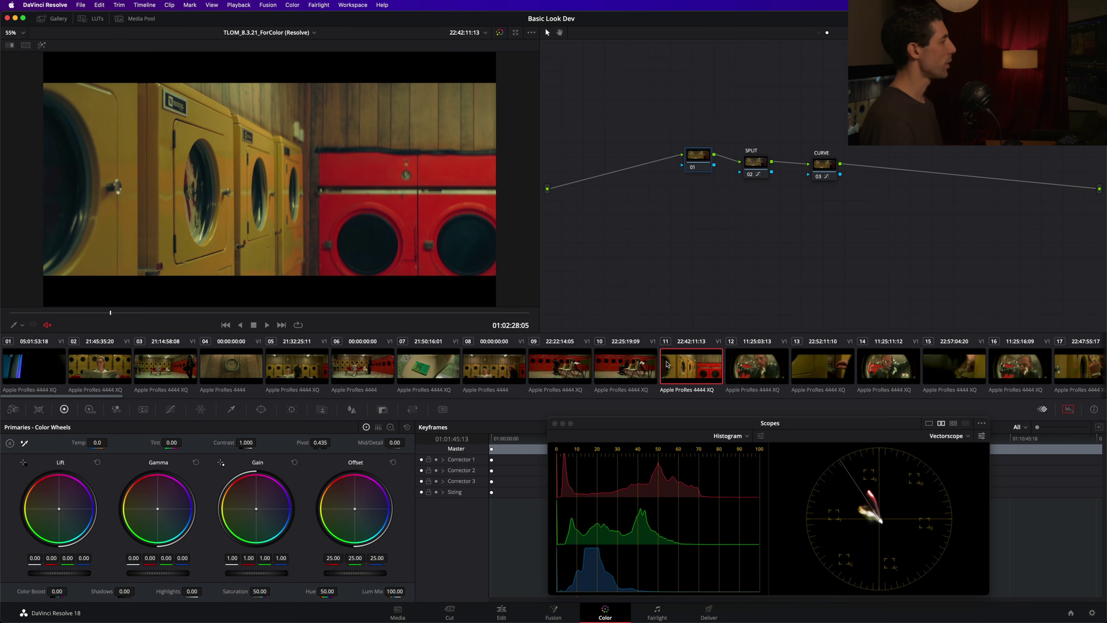
pyautogui.click(118, 366)
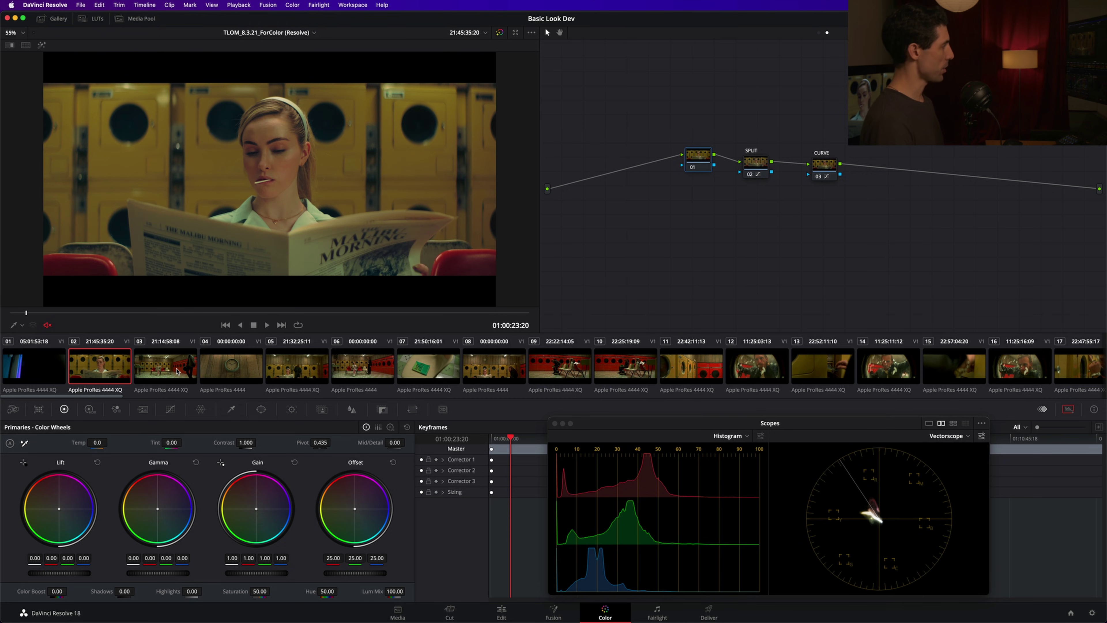
pyautogui.click(166, 366)
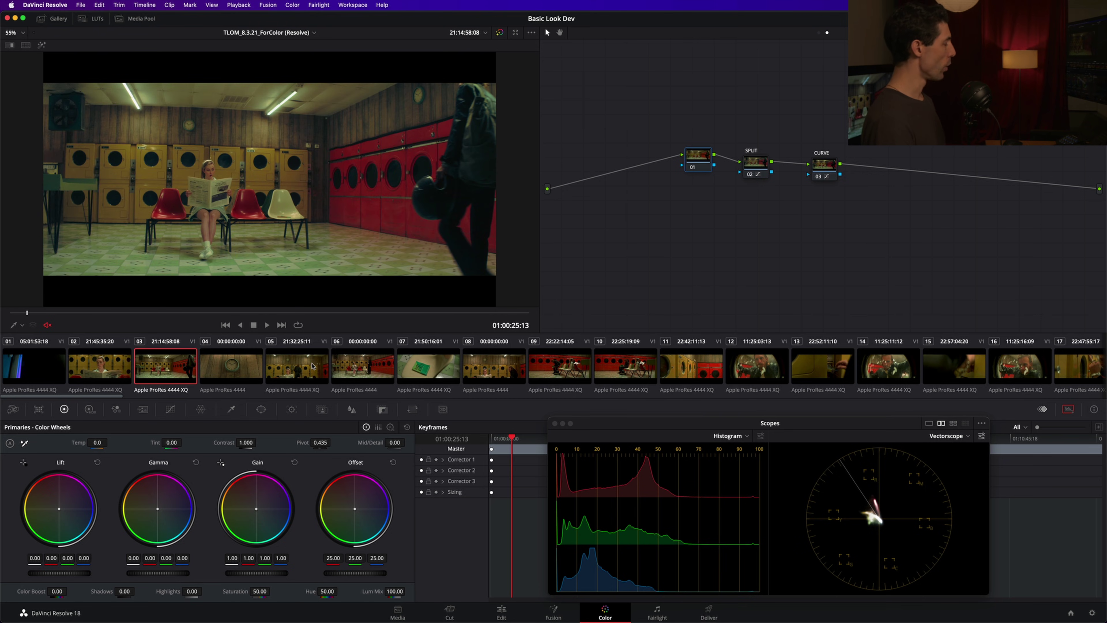
pyautogui.click(493, 370)
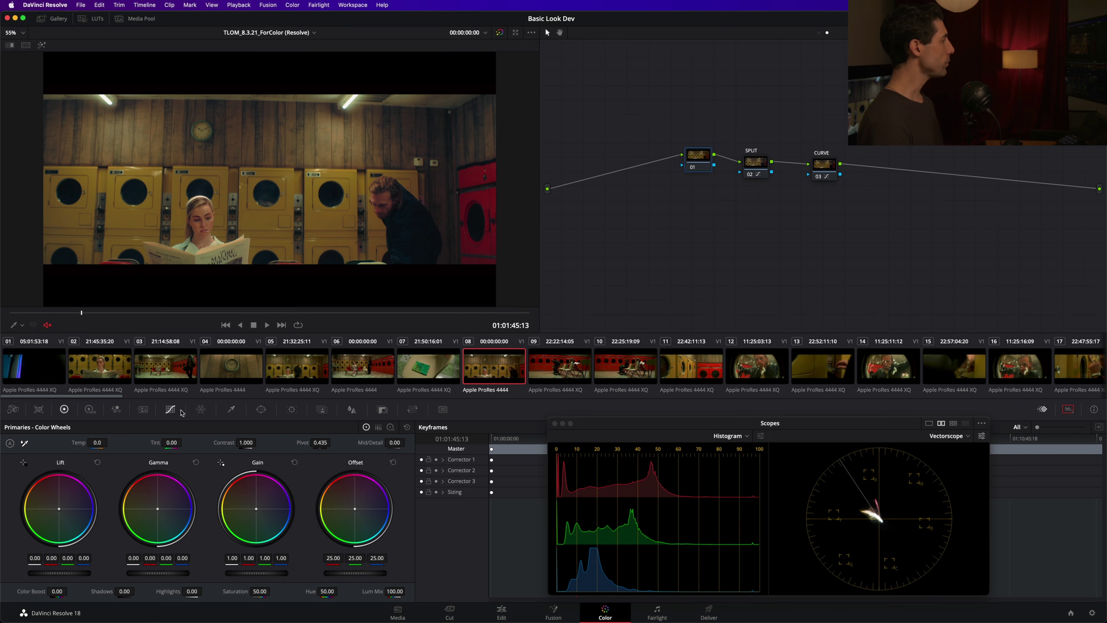
# Zoom onto the woman's face and sample her skin tone onto node 01's Hue vs Hue curve.
pyautogui.click(170, 409)
pyautogui.click(299, 428)
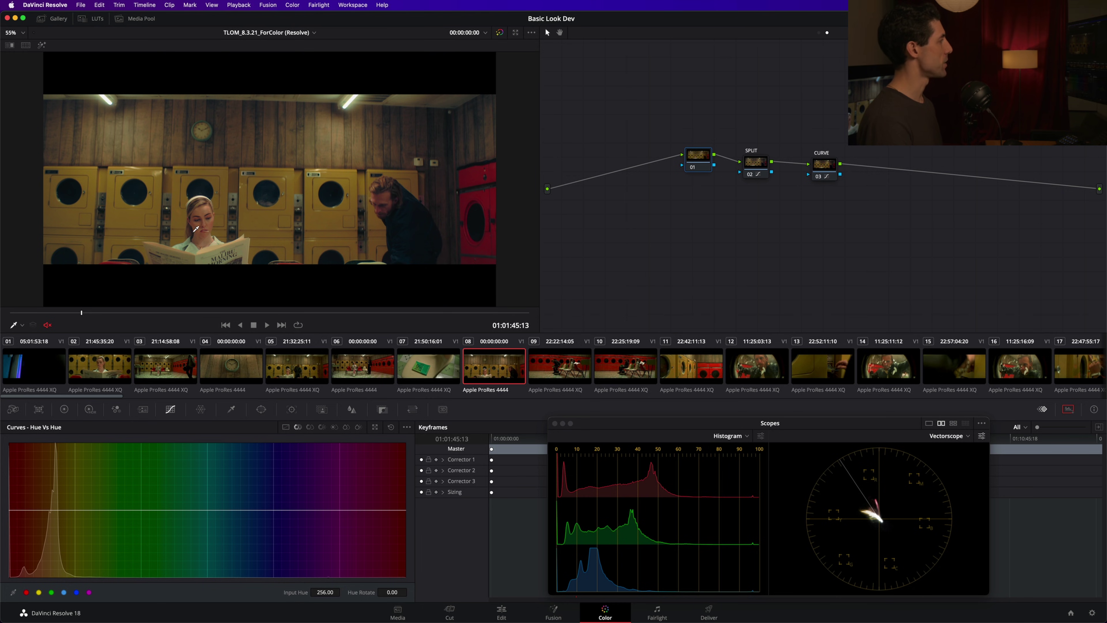
pyautogui.scroll(3, 305, 179)
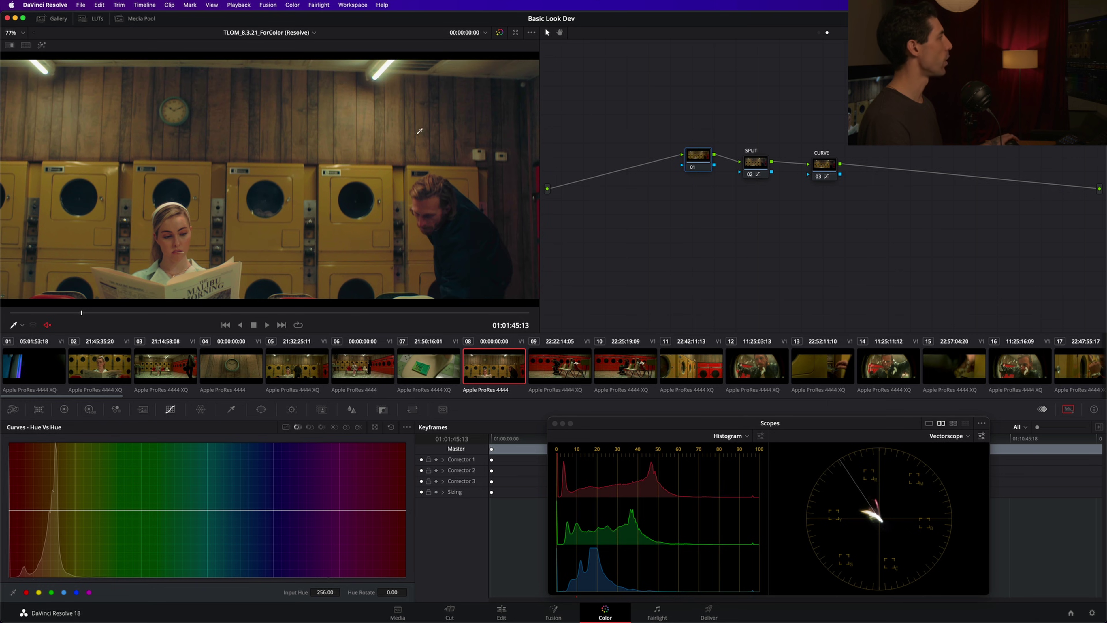
pyautogui.scroll(4, 282, 274)
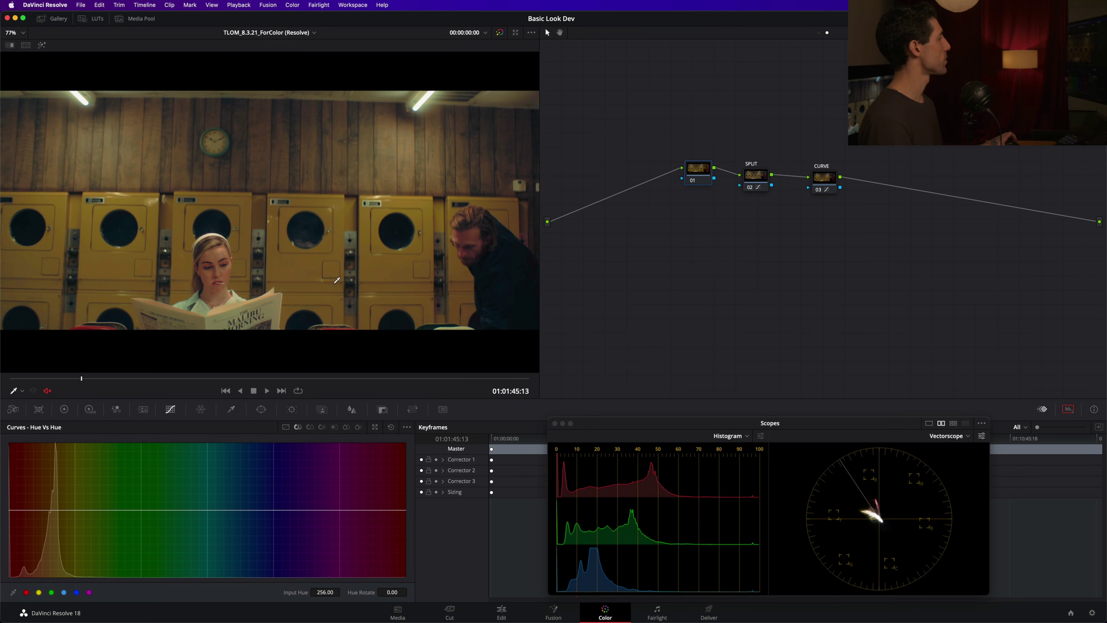
pyautogui.scroll(6, 281, 273)
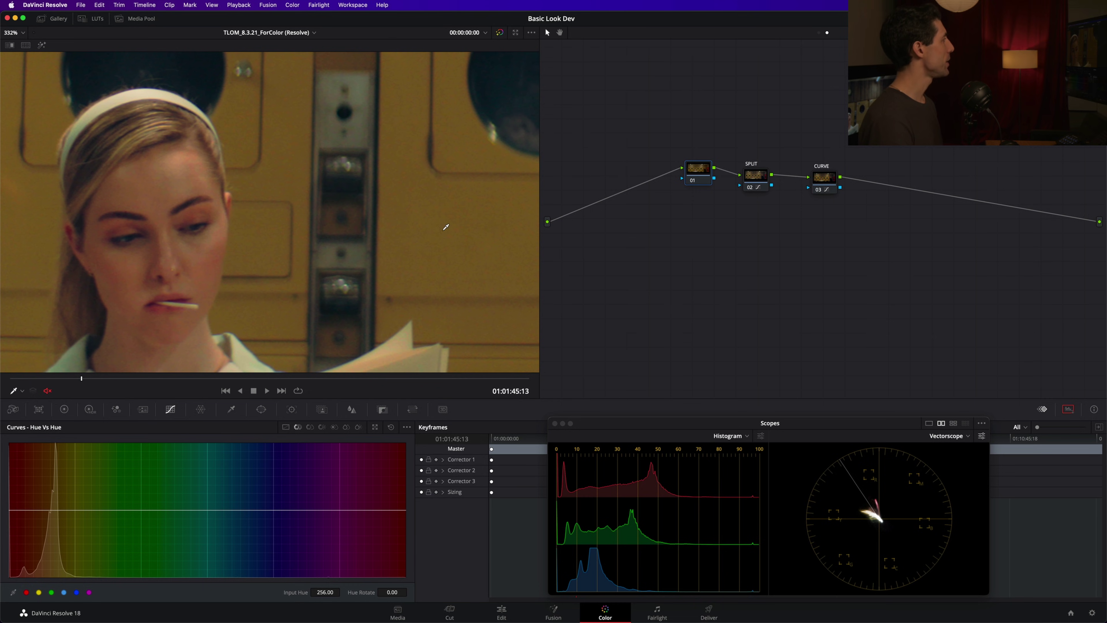
pyautogui.click(400, 305)
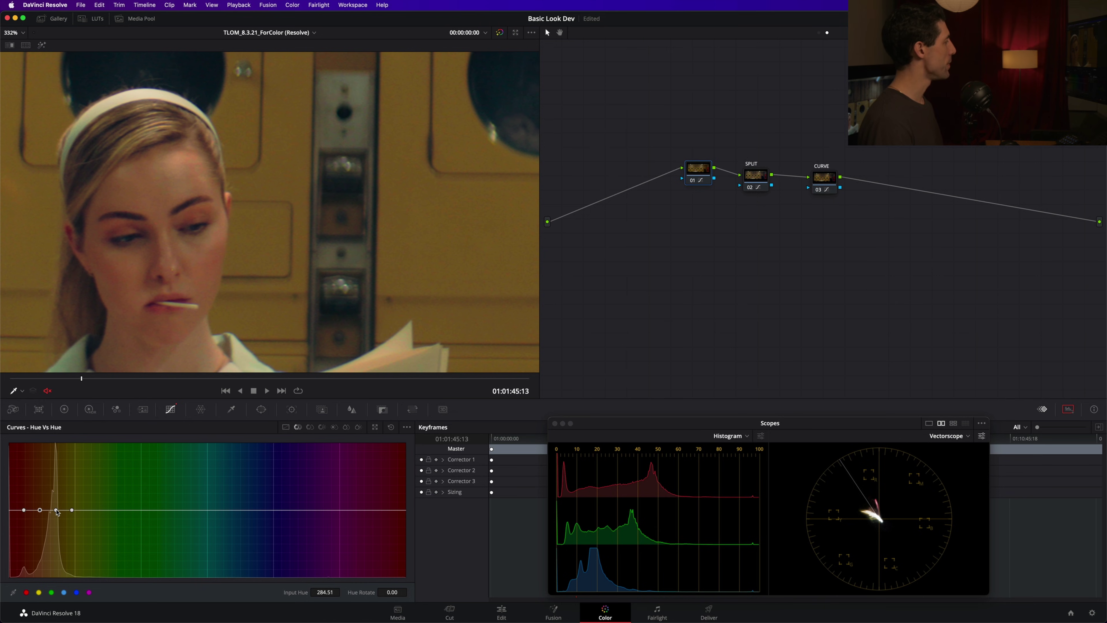
# Set the middle skin-tone point's Hue Rotate to 3.00, comparing node 01 off and on.
pyautogui.click(57, 511)
pyautogui.moveTo(392, 592); pyautogui.dragTo(394, 592)
pyautogui.hotkey('shift', 'z')
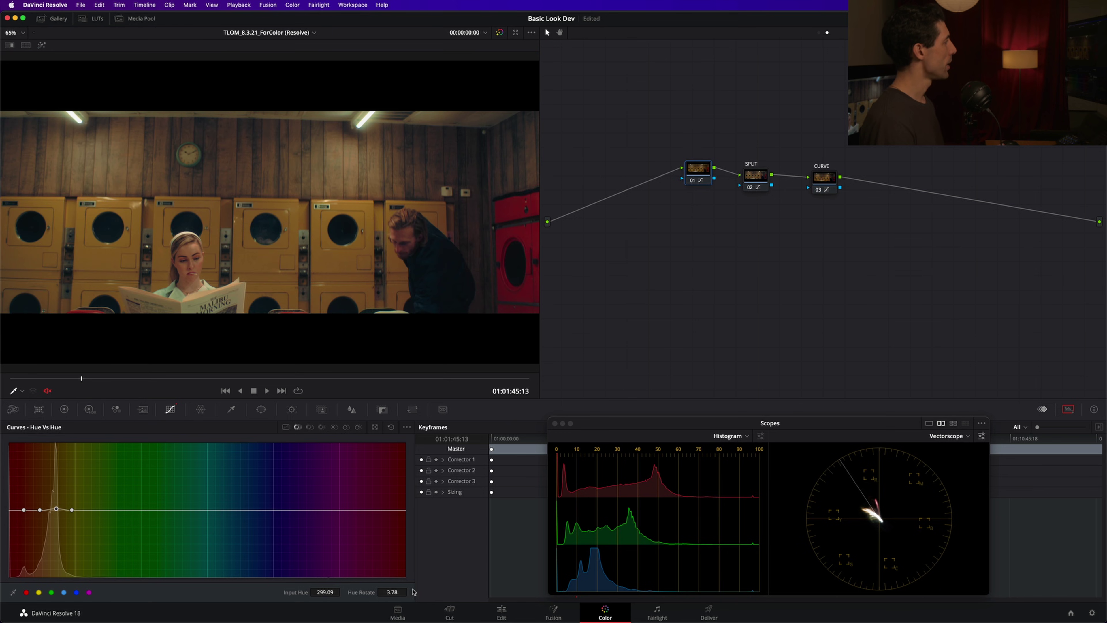
pyautogui.hotkey('ctrl', 'd')
pyautogui.hotkey('ctrl', 'd')
pyautogui.hotkey('ctrl', 'd')
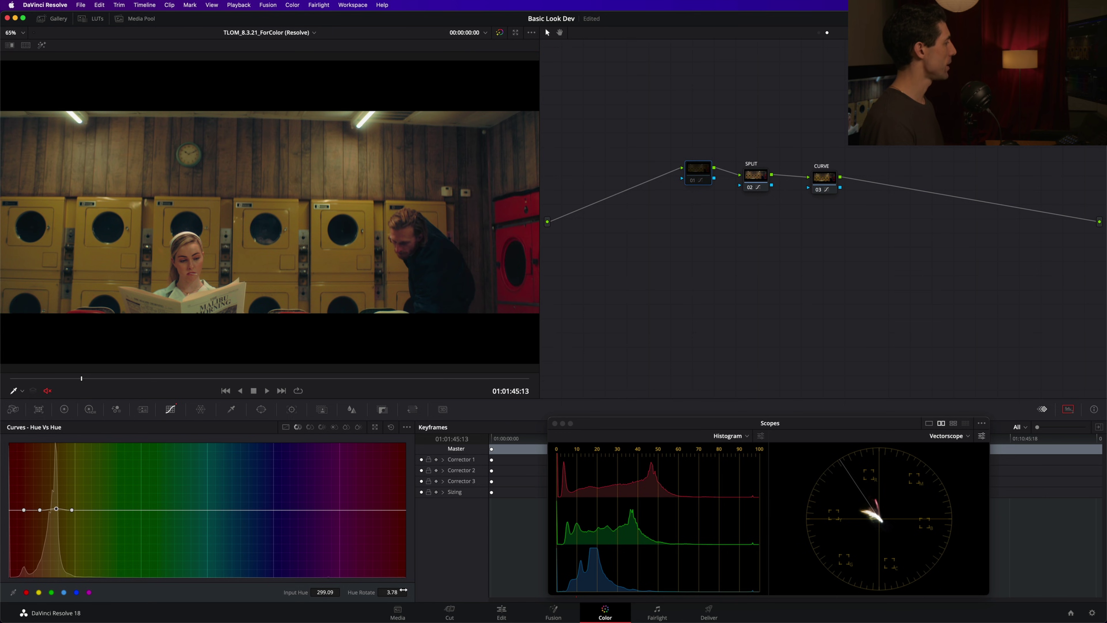
pyautogui.hotkey('ctrl', 'd')
pyautogui.click(393, 592)
pyautogui.write('4')
pyautogui.press('Return')
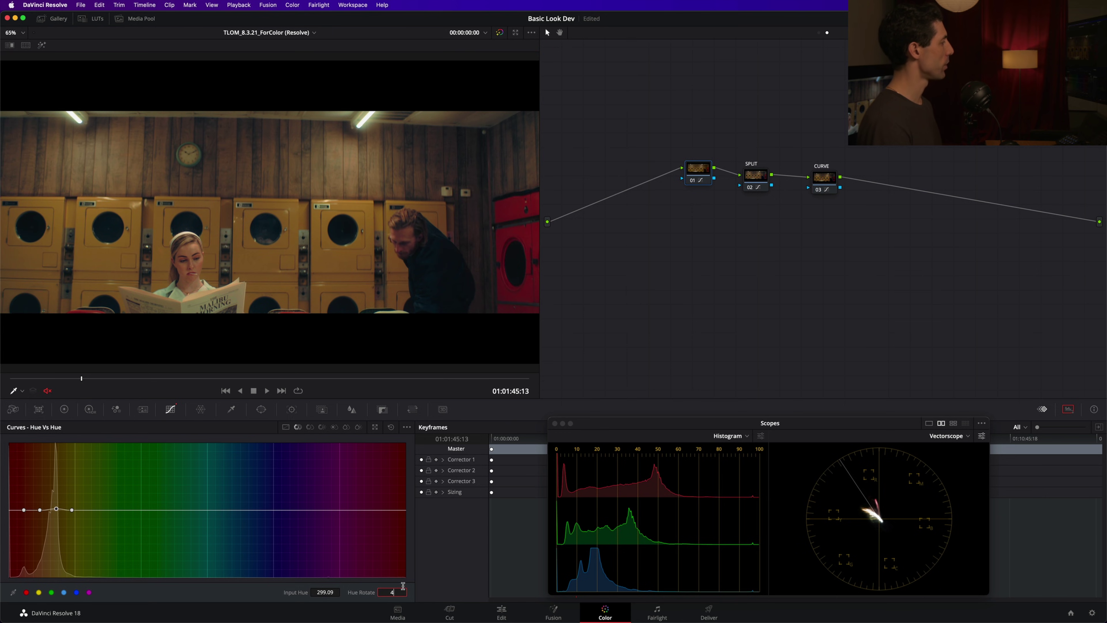
pyautogui.hotkey('ctrl', 'd')
pyautogui.hotkey('ctrl', 'd')
pyautogui.hotkey('ctrl', 'd')
pyautogui.hotkey('ctrl', 'd')
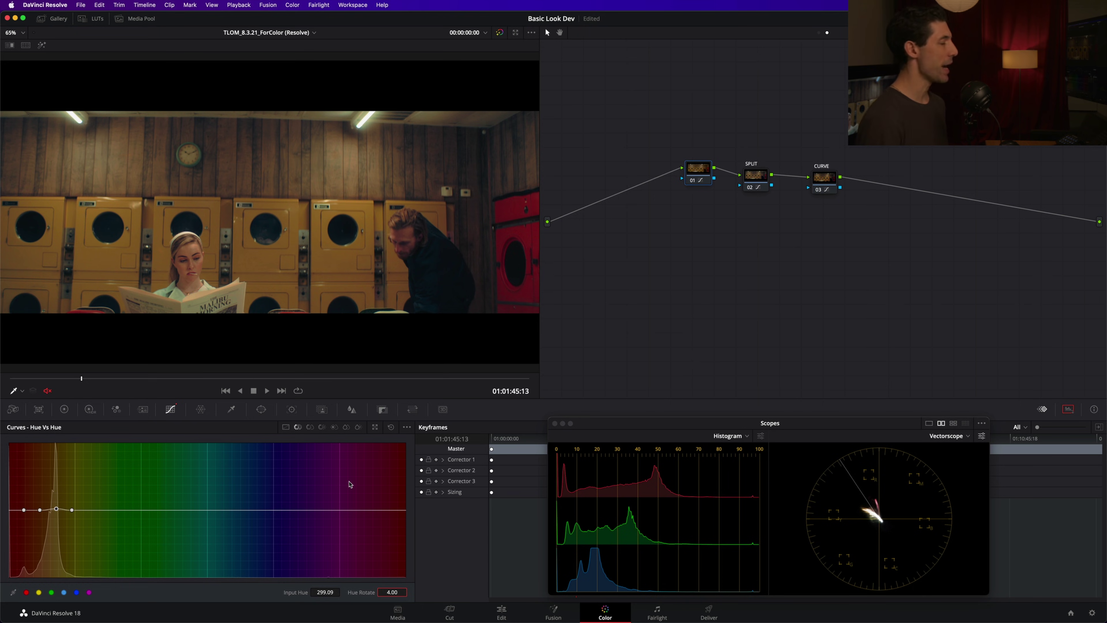
pyautogui.hotkey('ctrl', 'd')
pyautogui.hotkey('ctrl', 'd')
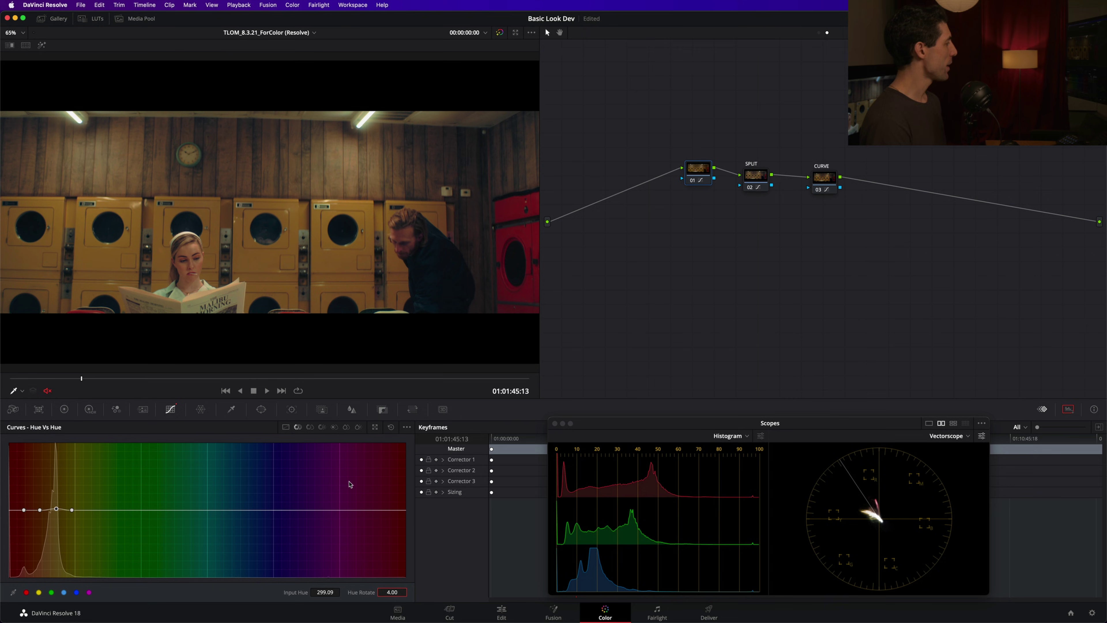
pyautogui.write('3')
pyautogui.press('Return')
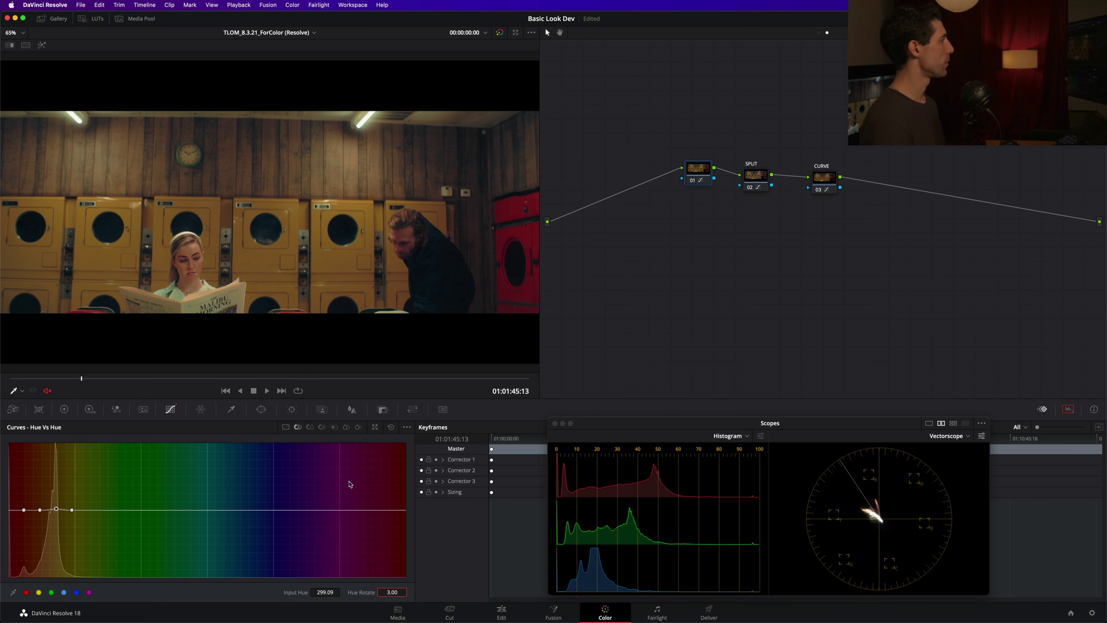
# Label node 01 'HUES' and show all timeline shots in the lightbox.
pyautogui.rightClick(701, 173)
pyautogui.click(711, 200)
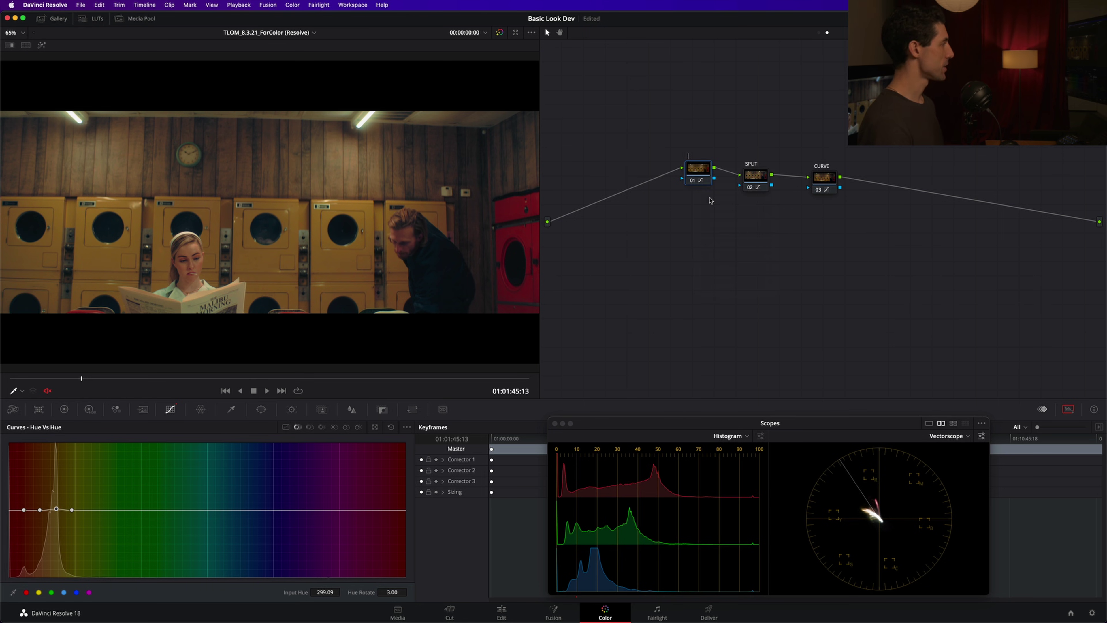
pyautogui.write('HUES')
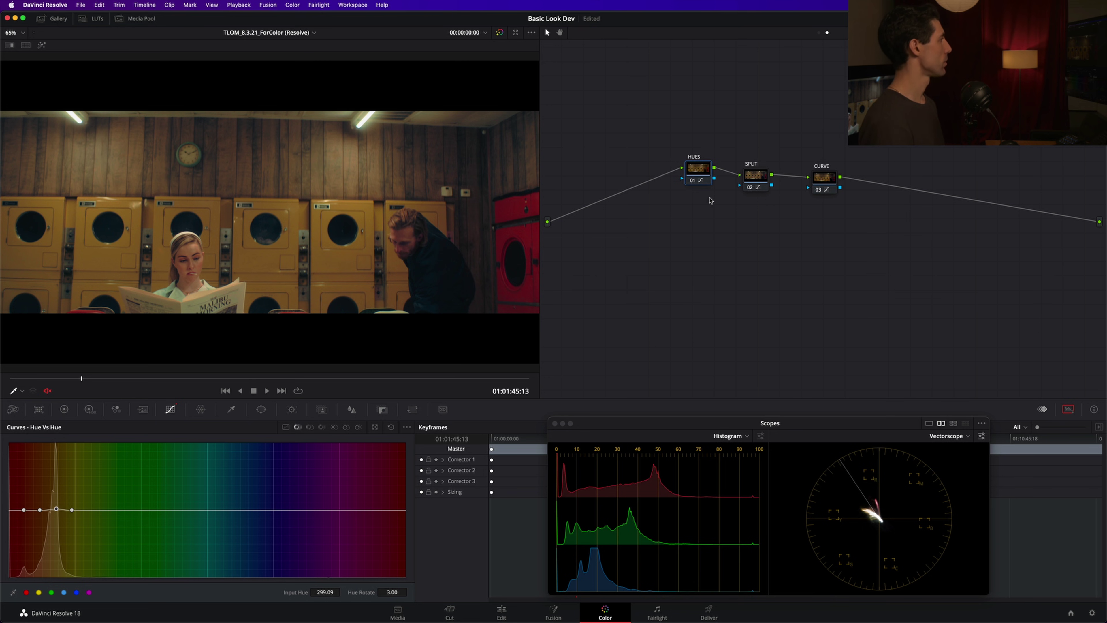
pyautogui.press('super+f')
pyautogui.press('Escape')
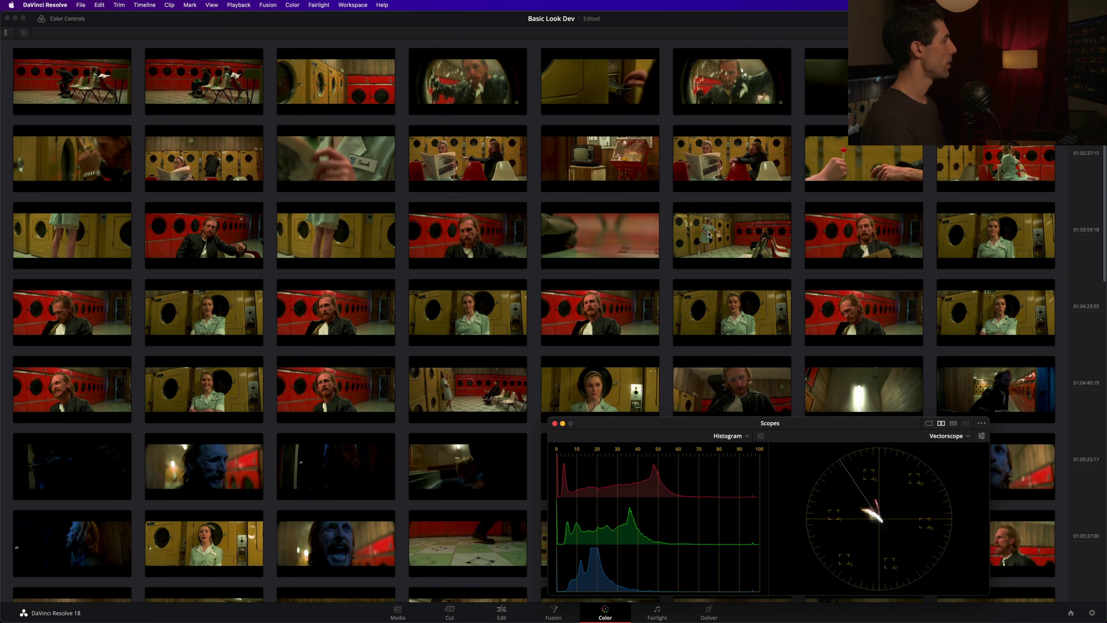
pyautogui.click(729, 262)
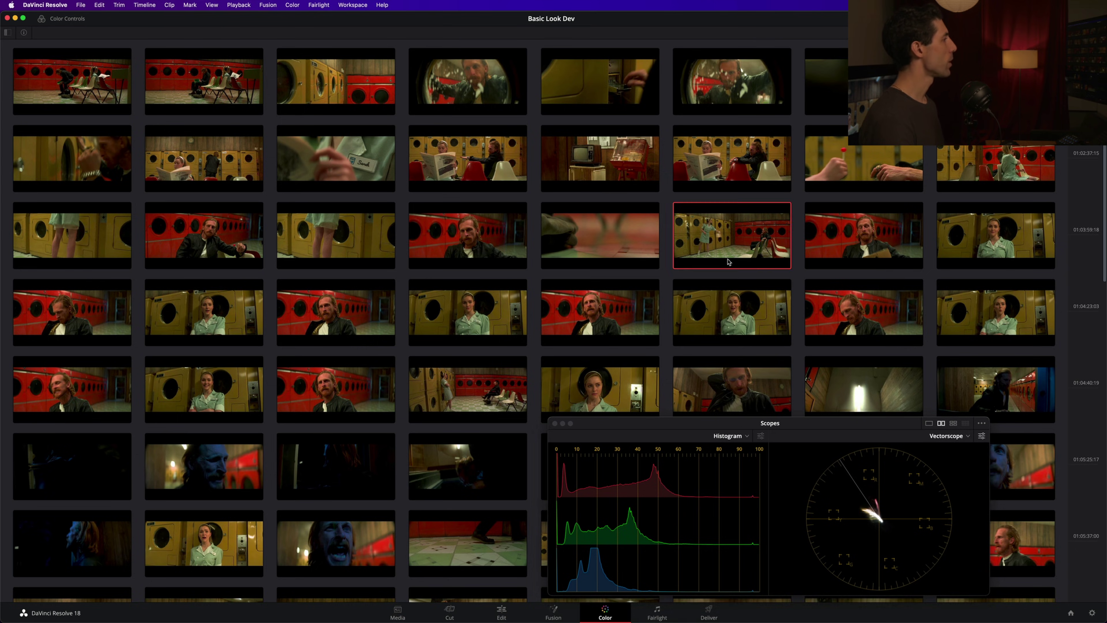
pyautogui.click(725, 311)
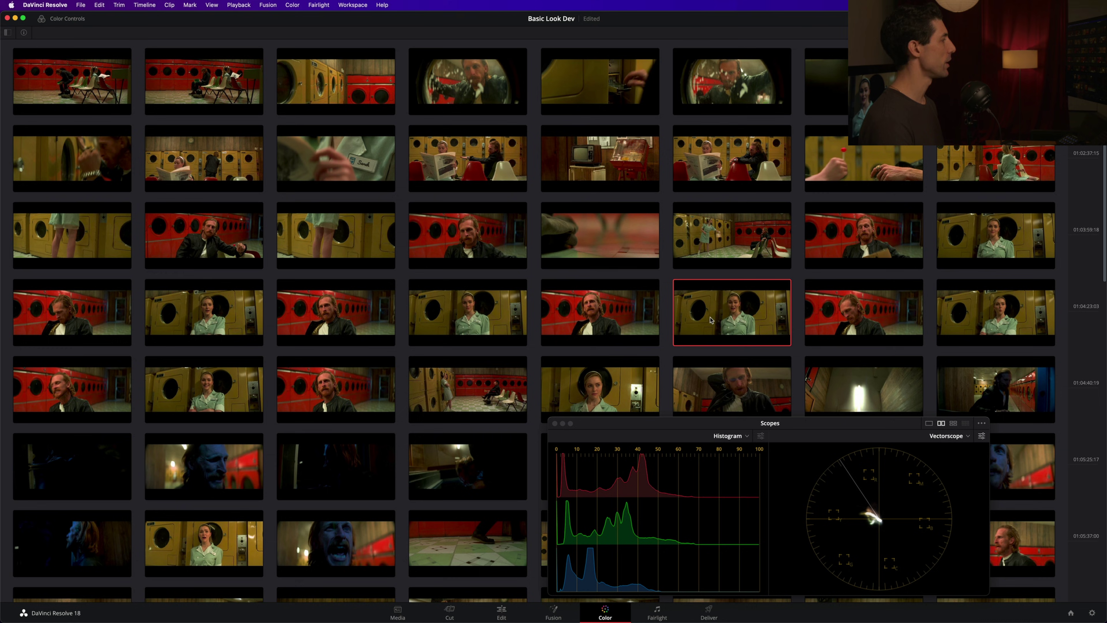
pyautogui.click(620, 376)
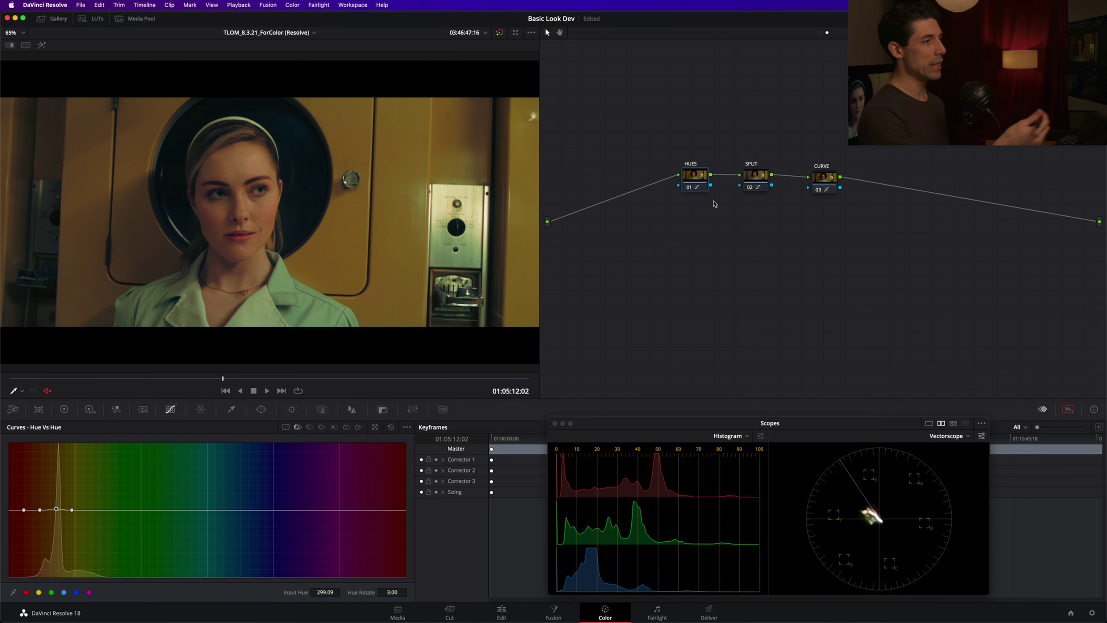
pyautogui.moveTo(697, 180); pyautogui.dragTo(696, 179)
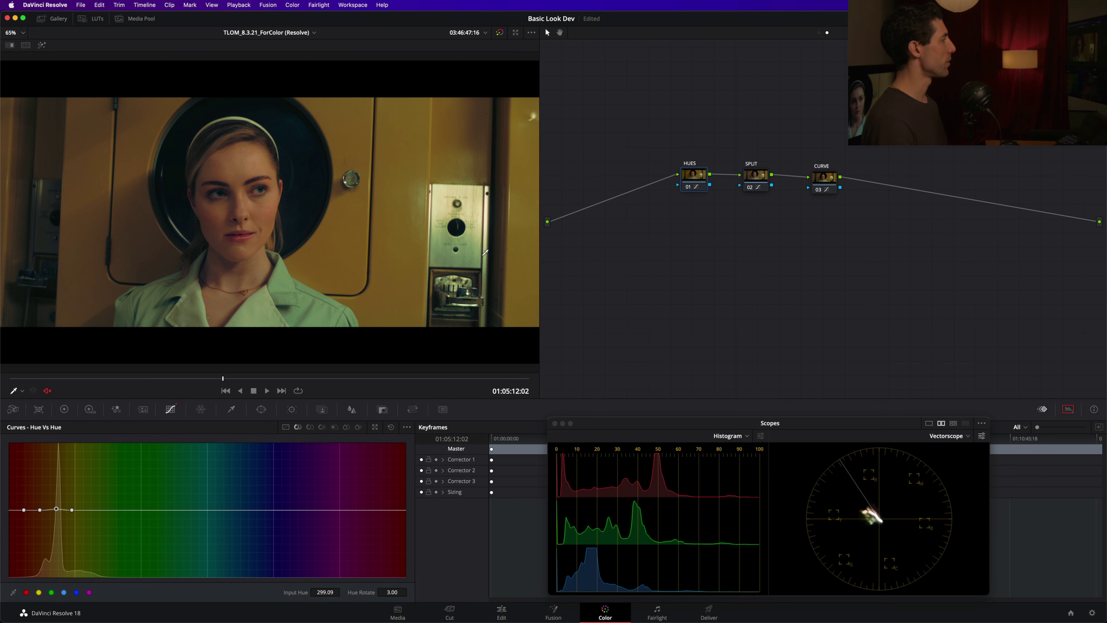
pyautogui.press('alt+super+l')
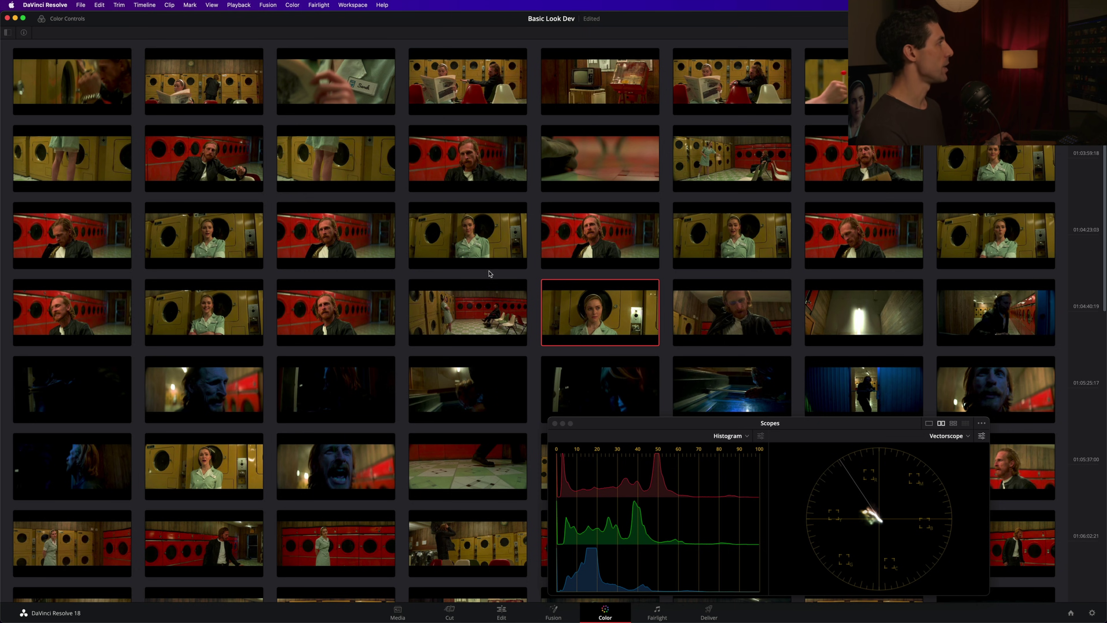
pyautogui.scroll(2, 492, 274)
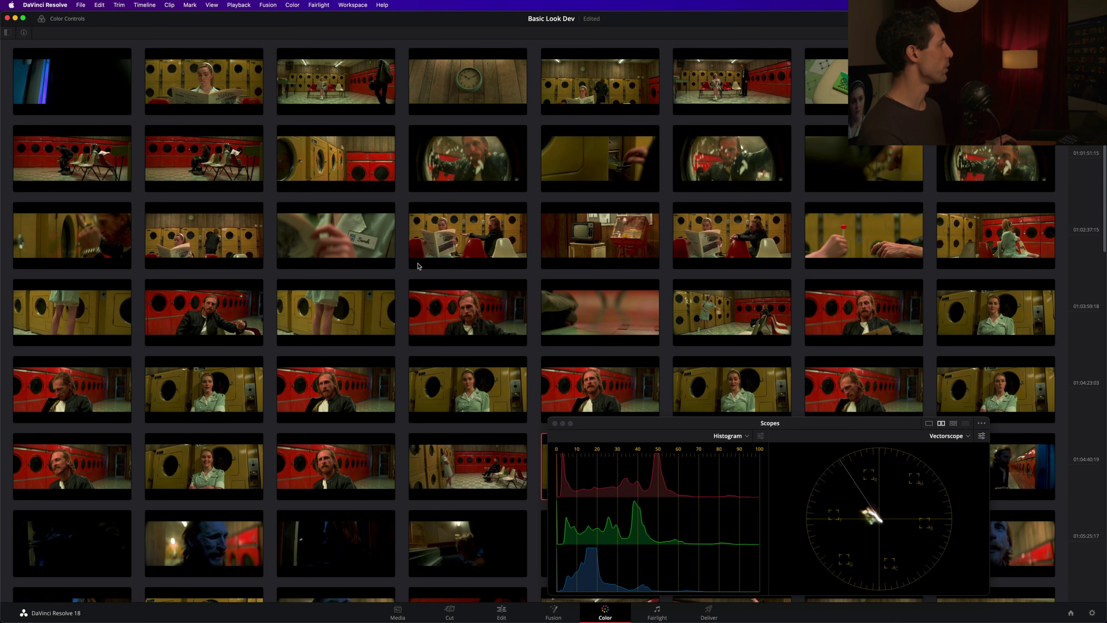
pyautogui.scroll(-2, 416, 268)
pyautogui.scroll(-3, 416, 267)
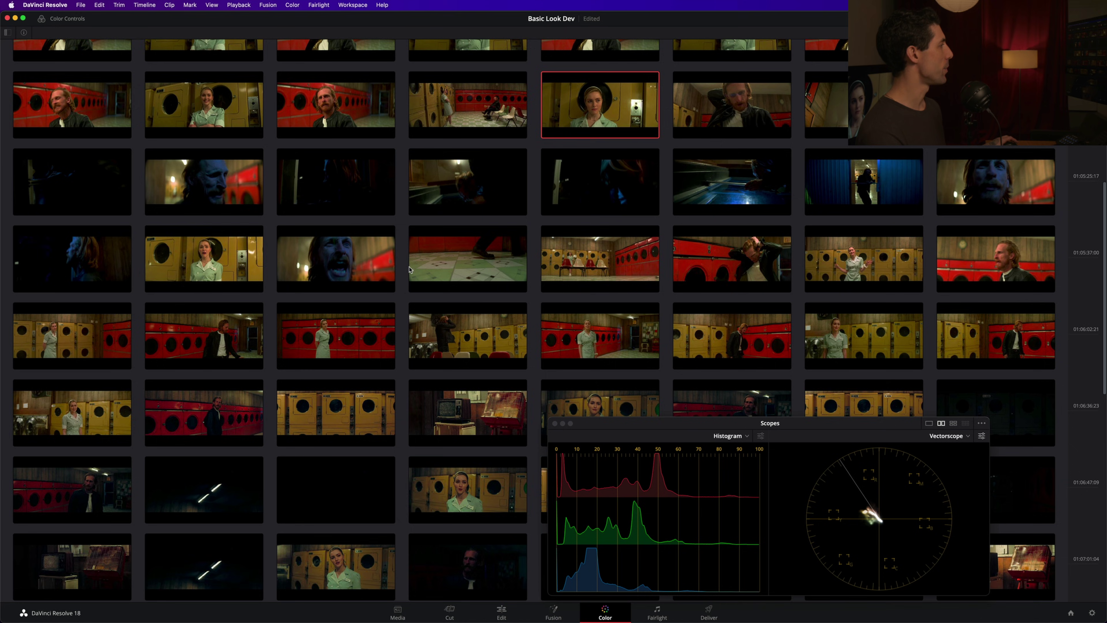
pyautogui.scroll(-2, 413, 270)
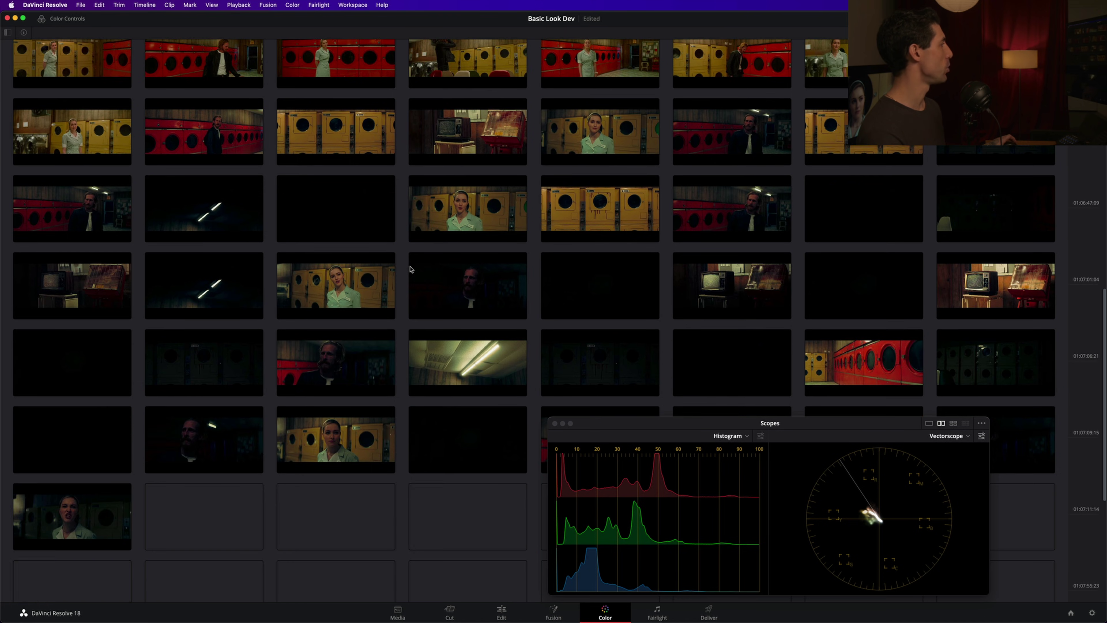
pyautogui.scroll(6, 403, 271)
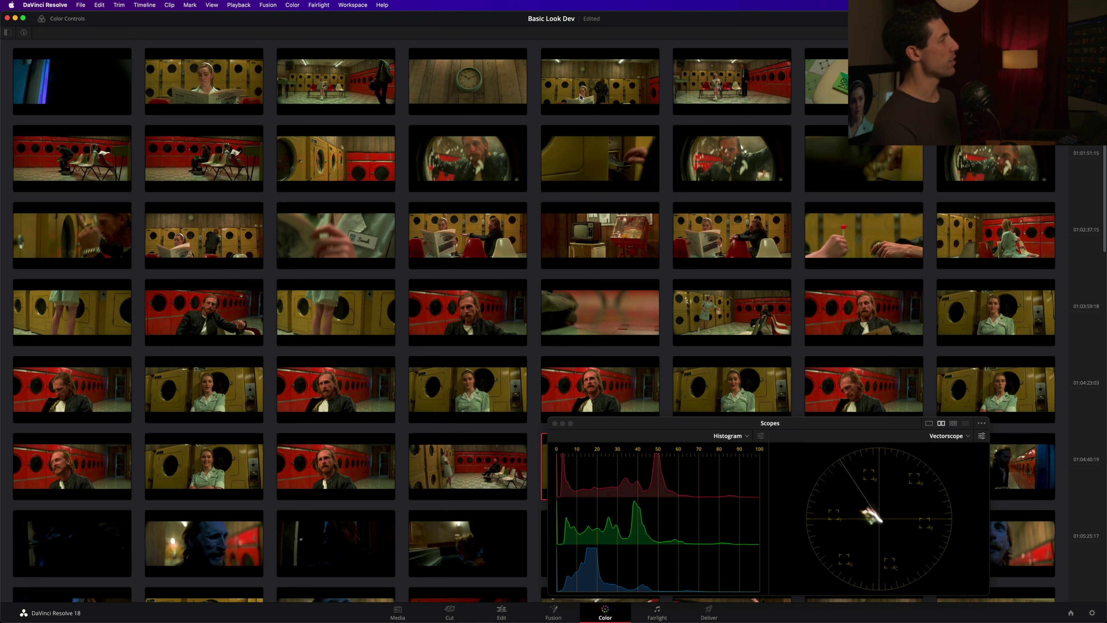
# Return to the yellow-dryer laundromat shot and compare it with the HUES node toggled off and on.
pyautogui.doubleClick(703, 85)
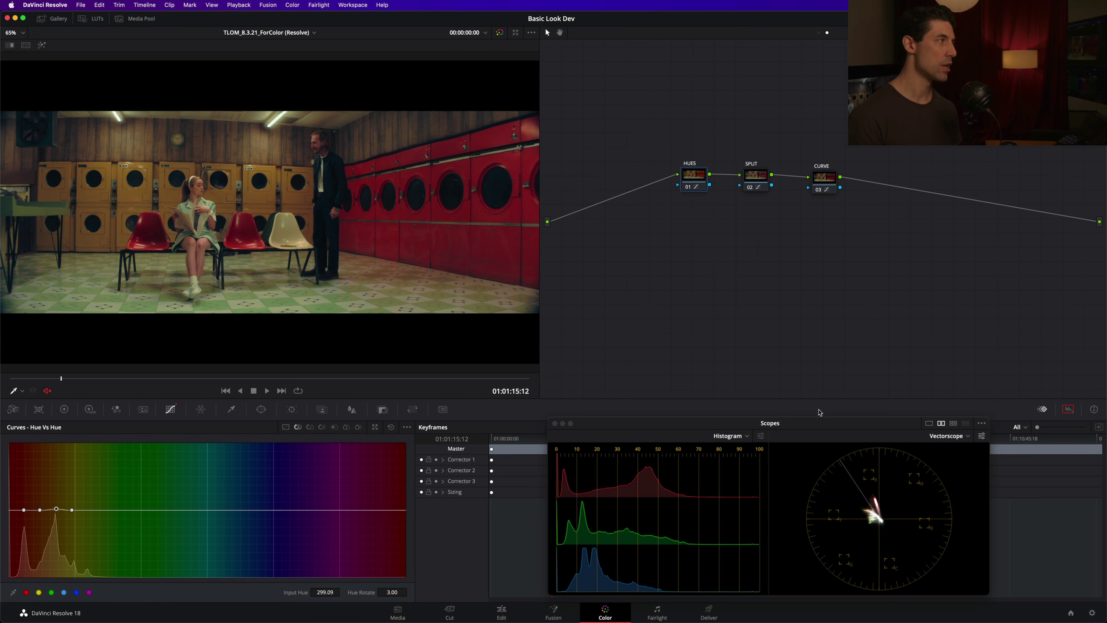
pyautogui.moveTo(689, 175); pyautogui.dragTo(688, 177)
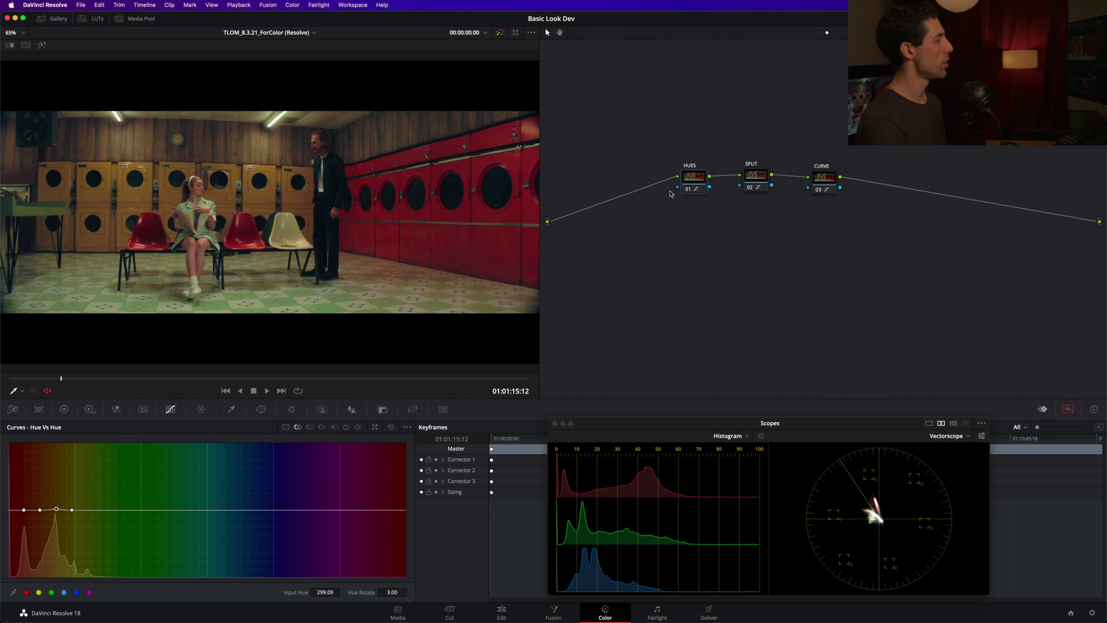
pyautogui.click(54, 509)
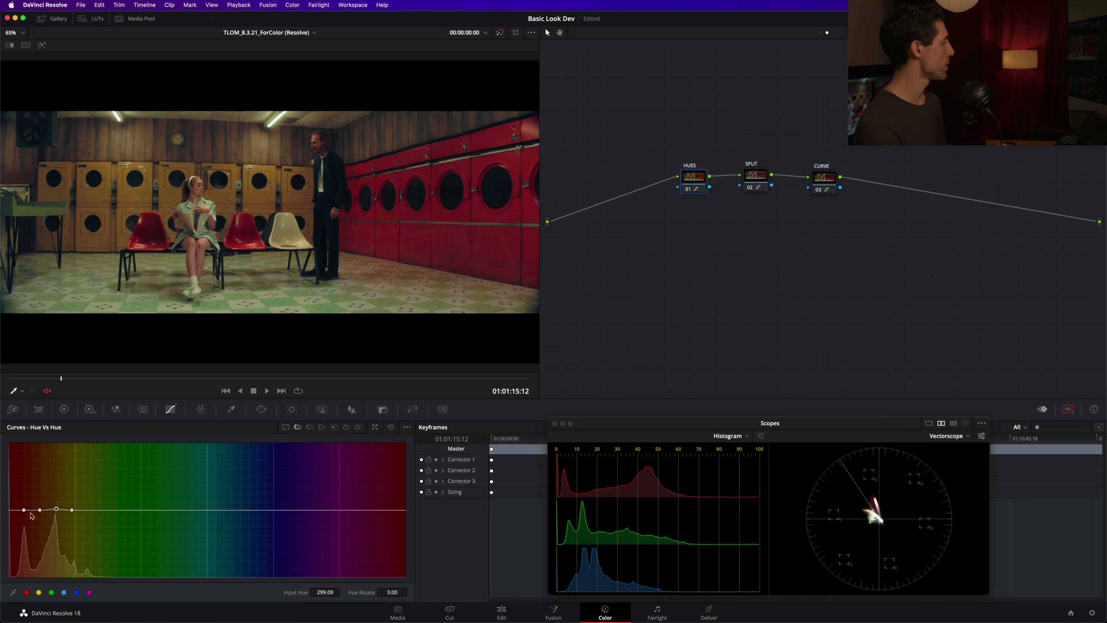
pyautogui.press('super+d')
pyautogui.press('super+d')
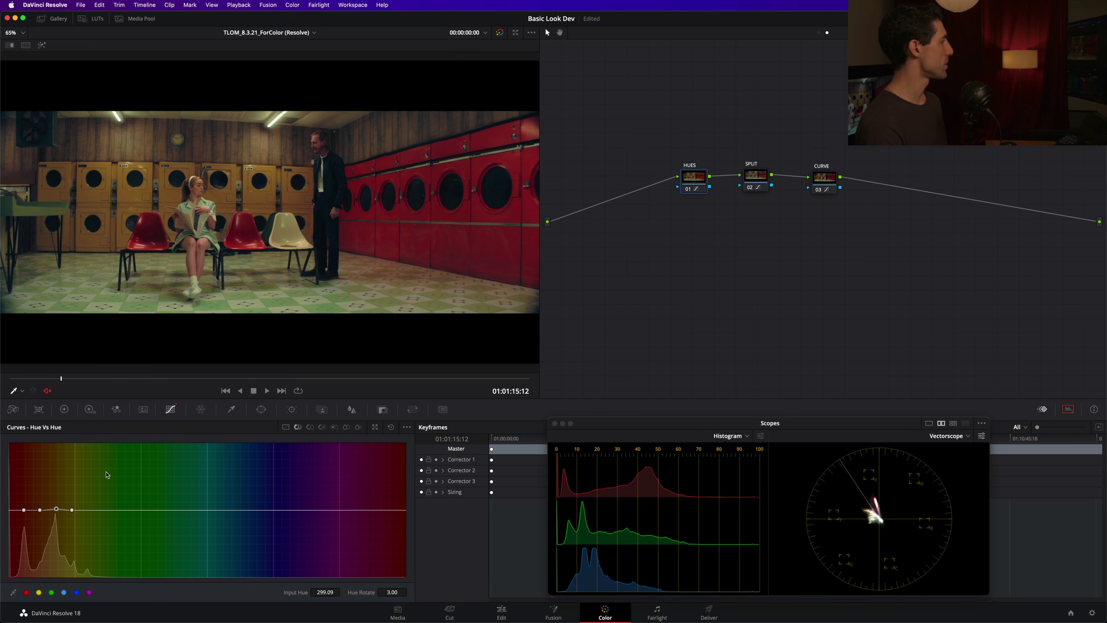
pyautogui.press('super+d')
pyautogui.press('super+d')
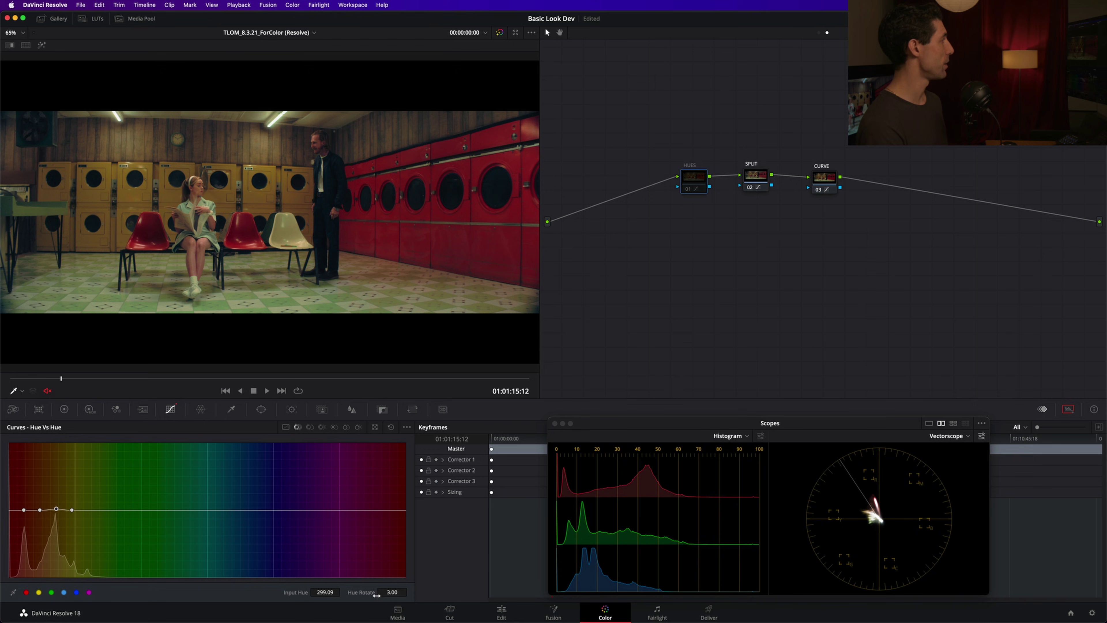
pyautogui.press('super+d')
pyautogui.press('super+d')
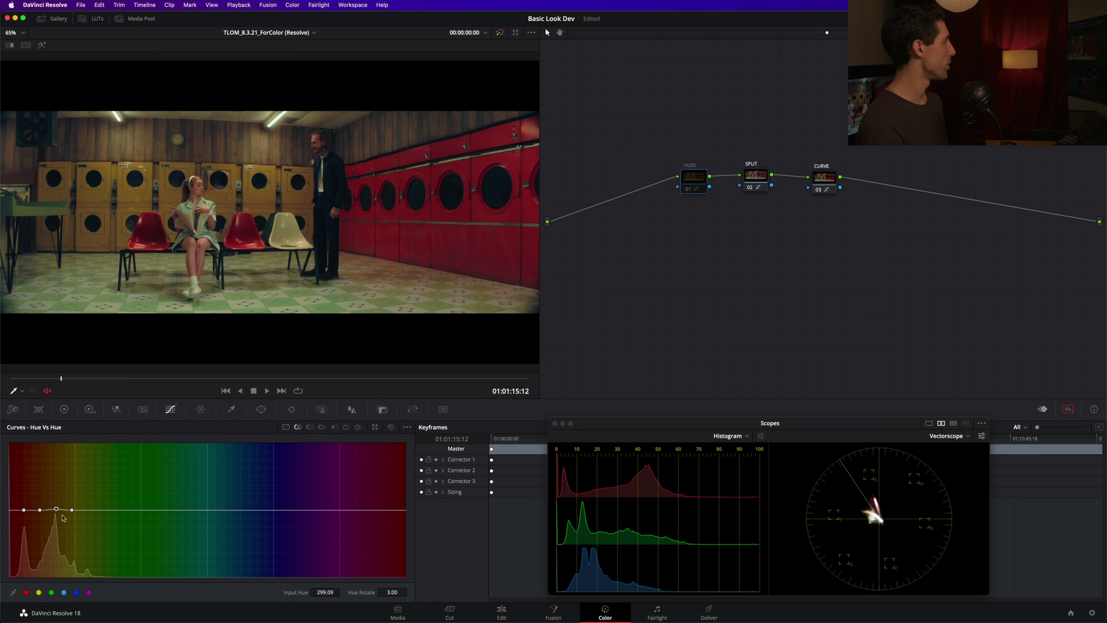
pyautogui.press('super+d')
pyautogui.press('super+d')
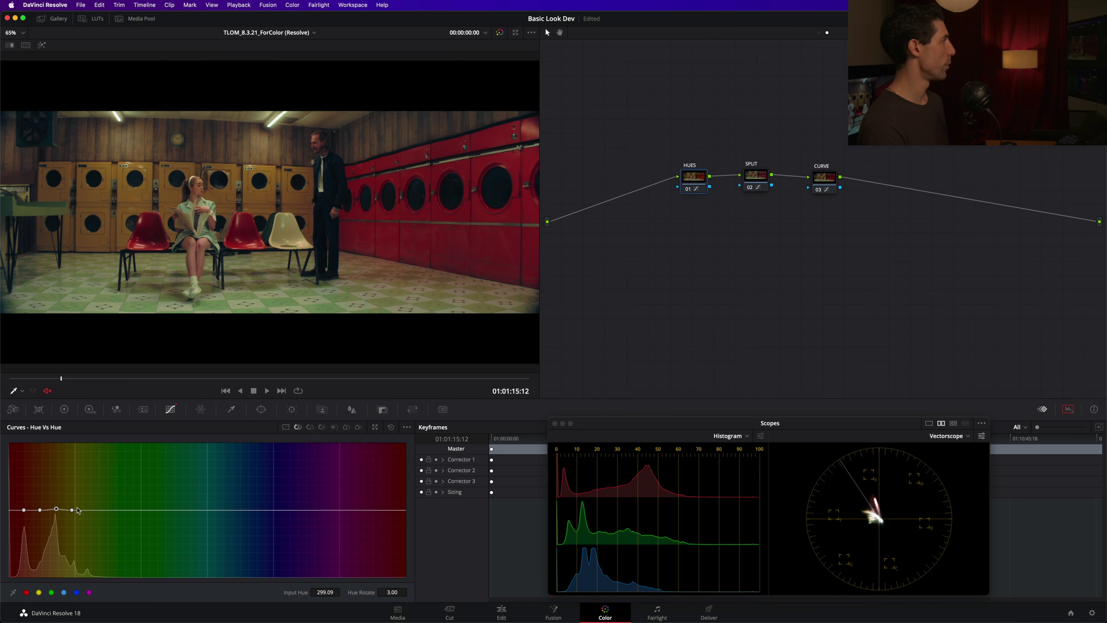
pyautogui.moveTo(696, 179); pyautogui.dragTo(696, 177)
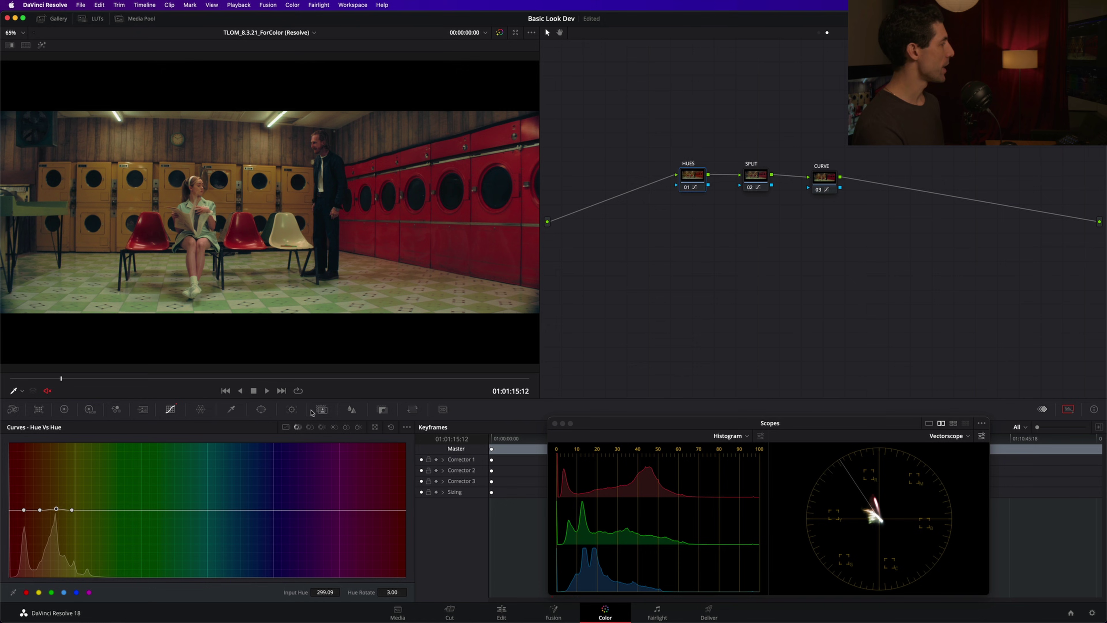
# Darken the reds on a Hue vs Lum curve, compare the result, then reset the curve flat.
pyautogui.click(311, 428)
pyautogui.click(323, 427)
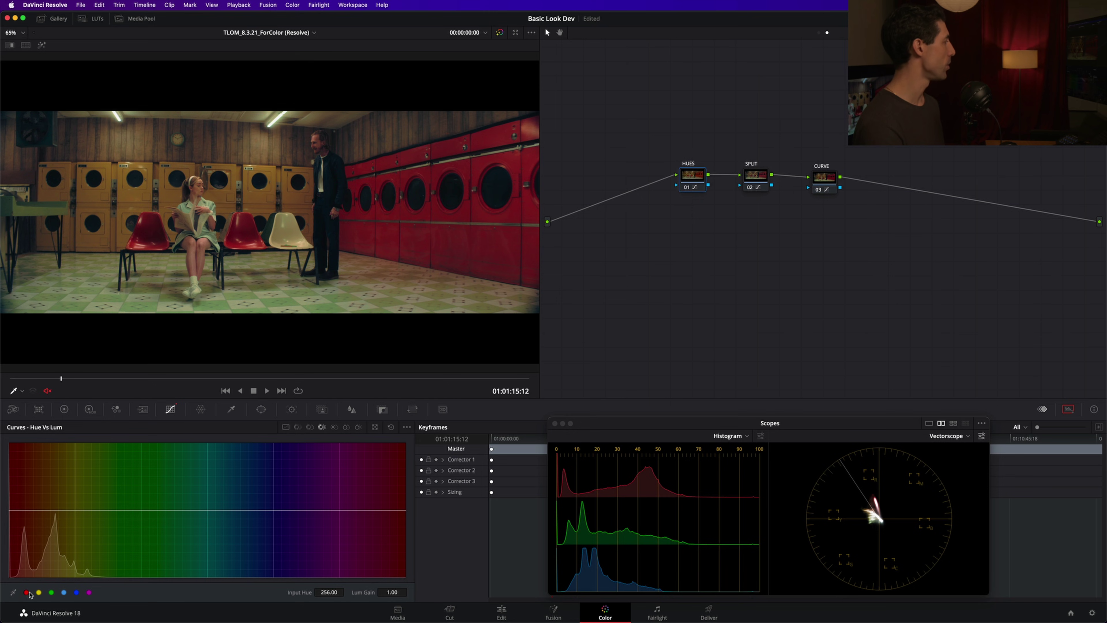
pyautogui.click(27, 593)
pyautogui.moveTo(12, 511); pyautogui.dragTo(13, 554)
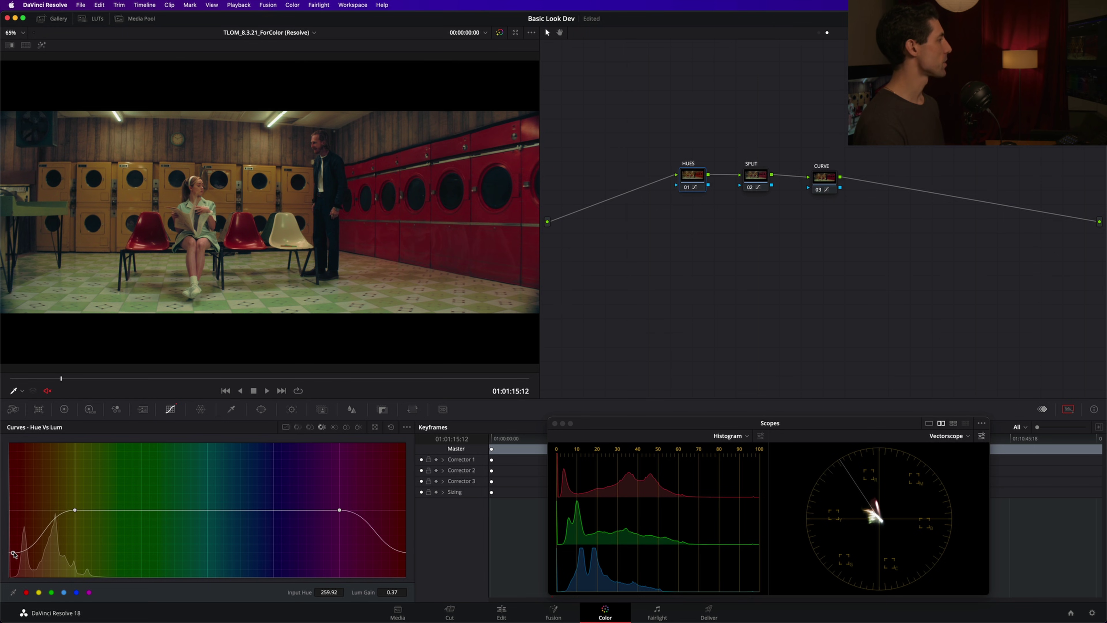
pyautogui.hotkey('ctrl', 'd')
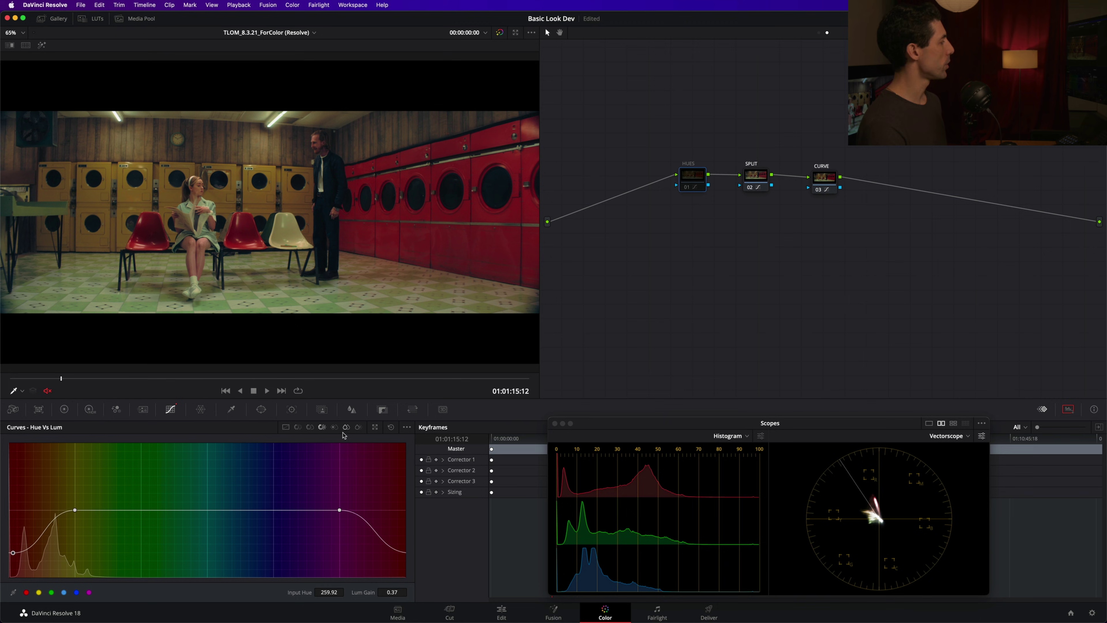
pyautogui.click(391, 427)
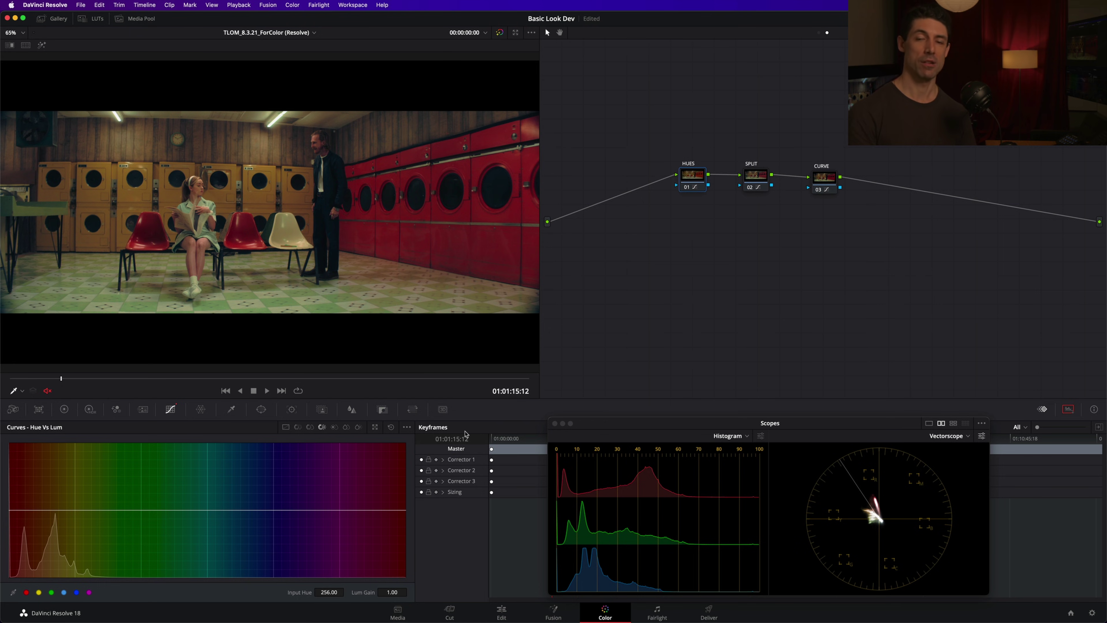
# Save the Basic Look Dev project with Cmd+S.
pyautogui.press('super+s')
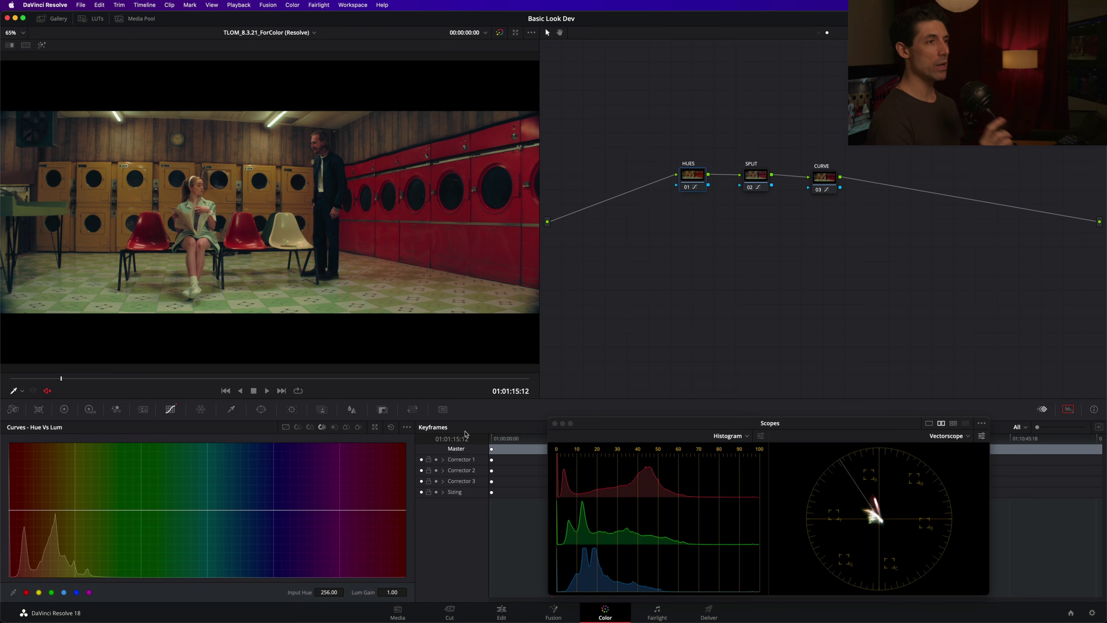
# Shift HUES, SPLIT and CURVE right and place a new empty node 01 in the gap ahead of them.
pyautogui.moveTo(871, 211); pyautogui.dragTo(820, 221)
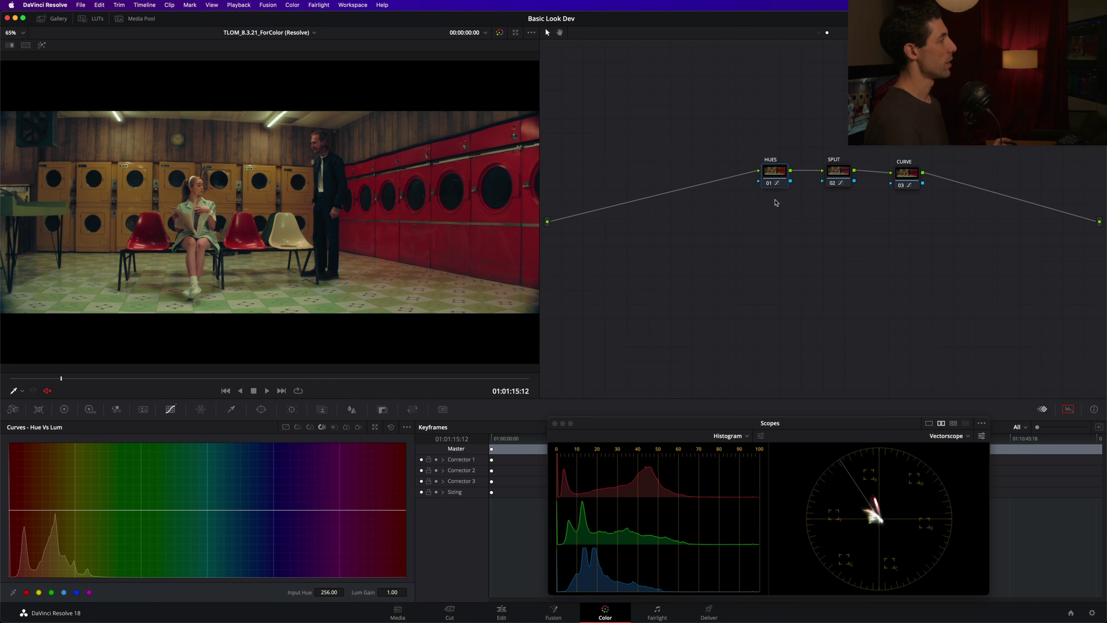
pyautogui.hotkey('shift', 's')
pyautogui.moveTo(690, 179); pyautogui.dragTo(662, 177)
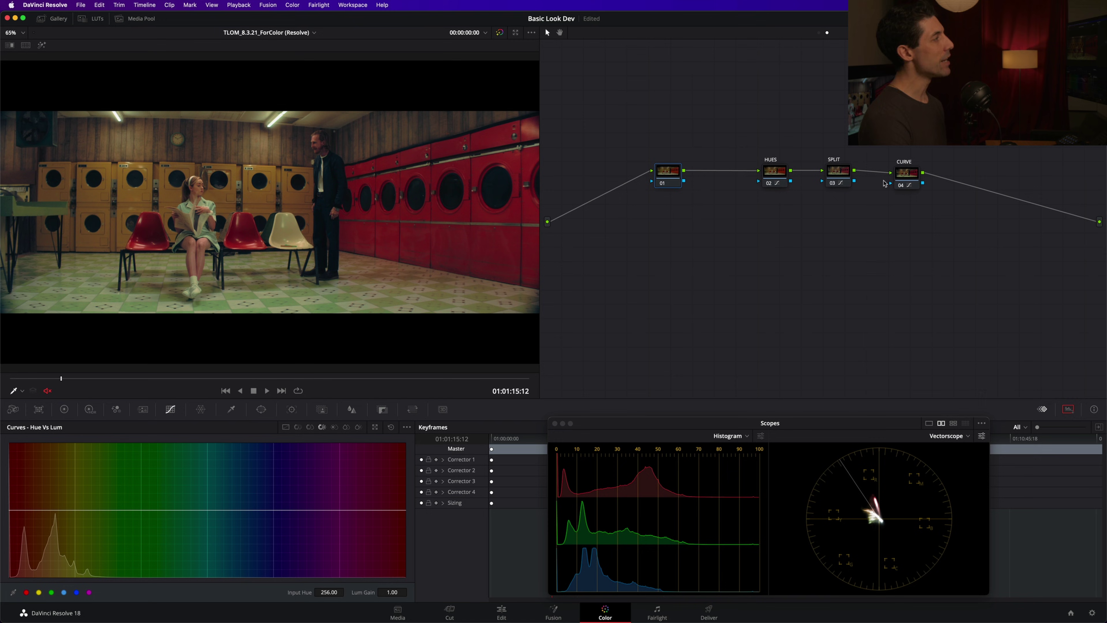
pyautogui.click(906, 176)
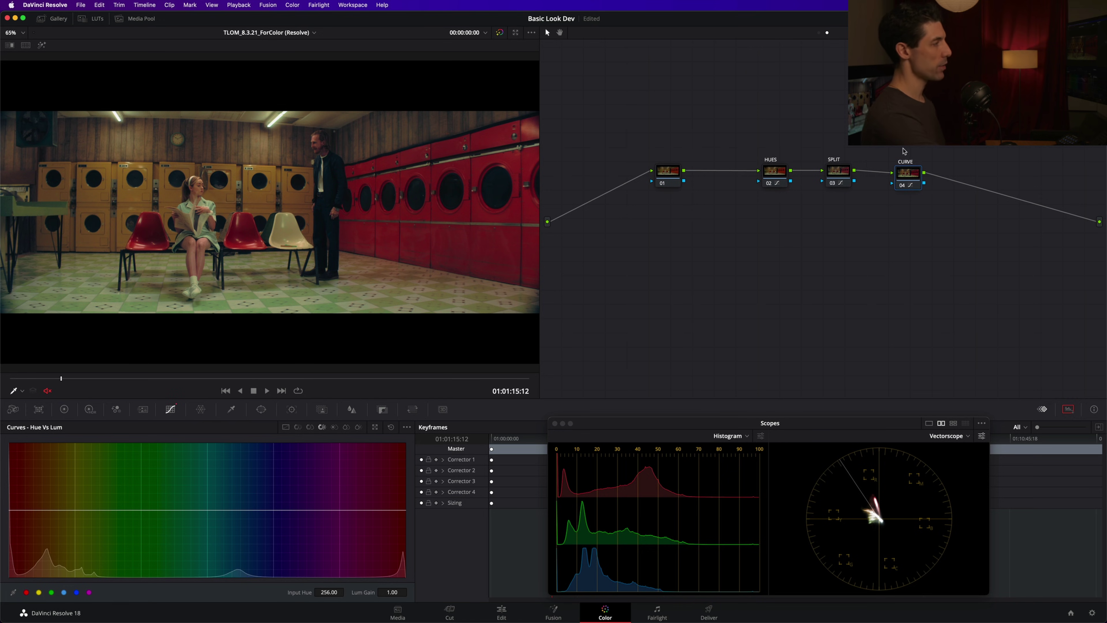
pyautogui.hotkey('ctrl', 'd')
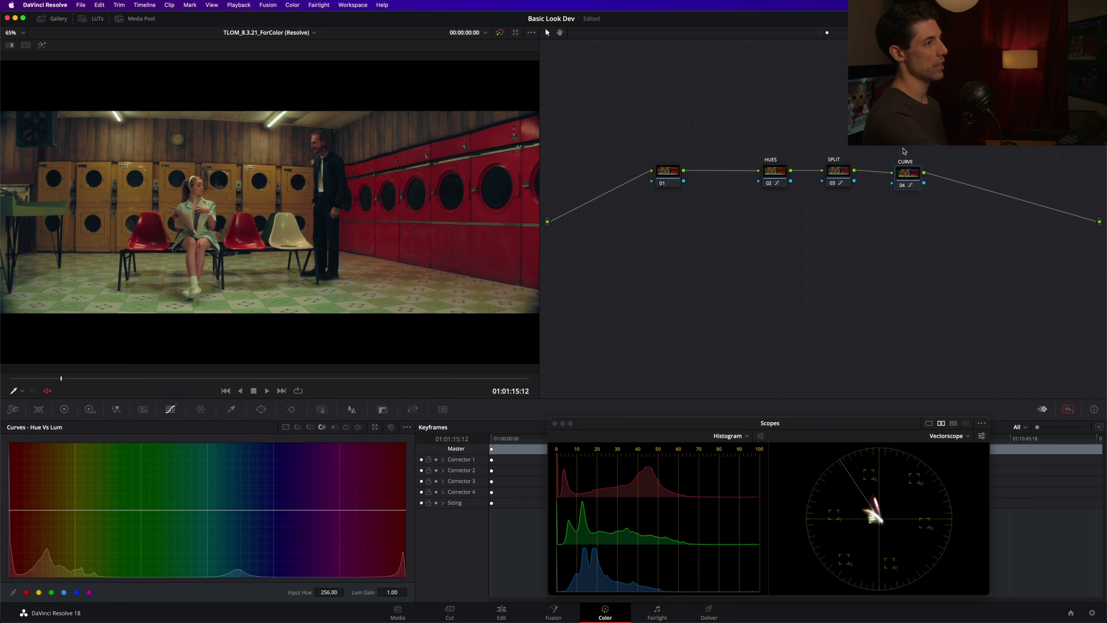
pyautogui.hotkey('ctrl', 'd')
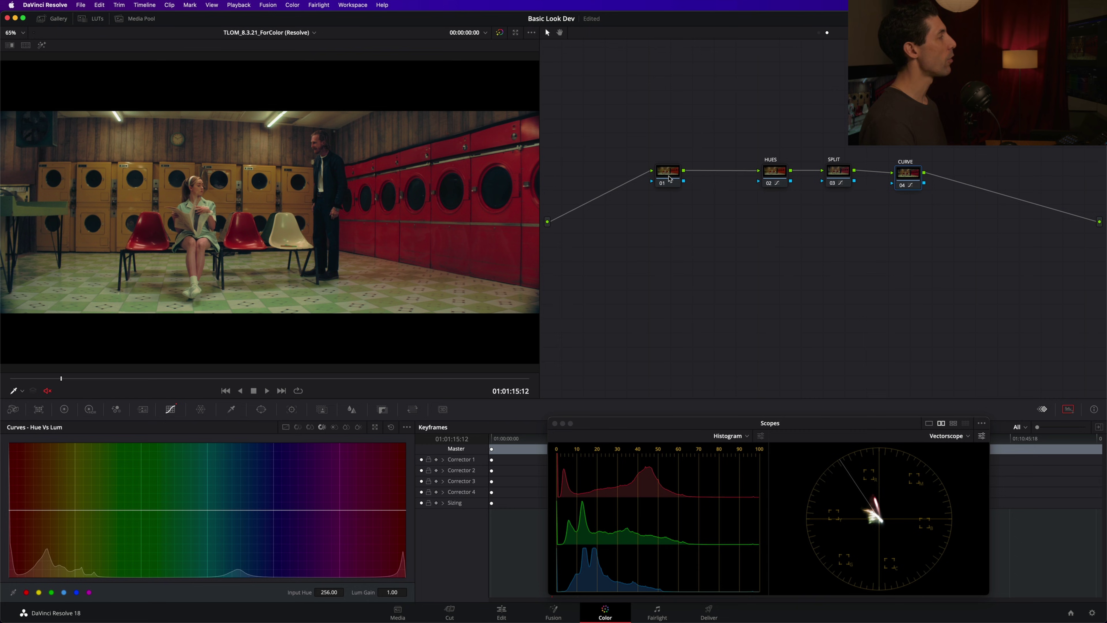
pyautogui.moveTo(670, 177)
pyautogui.mouseDown()
pyautogui.moveTo(656, 173)
pyautogui.moveTo(667, 171)
pyautogui.mouseUp()
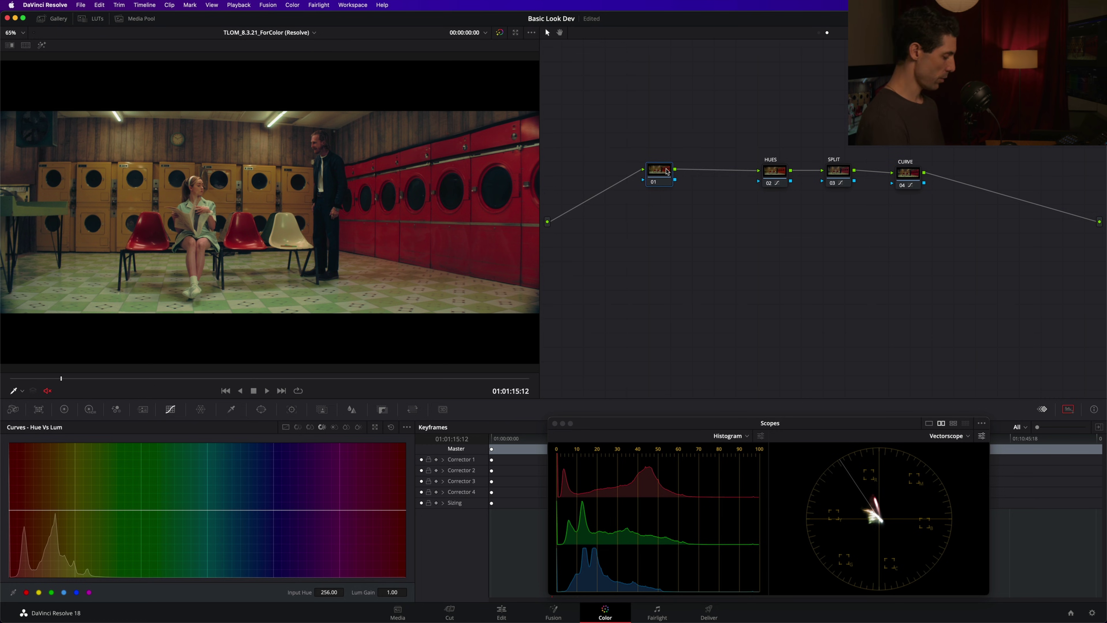
# Add layer node 02 under node 01, set the Layer Mixer composite mode to Color, and tidy both nodes.
pyautogui.hotkey('alt', 'l')
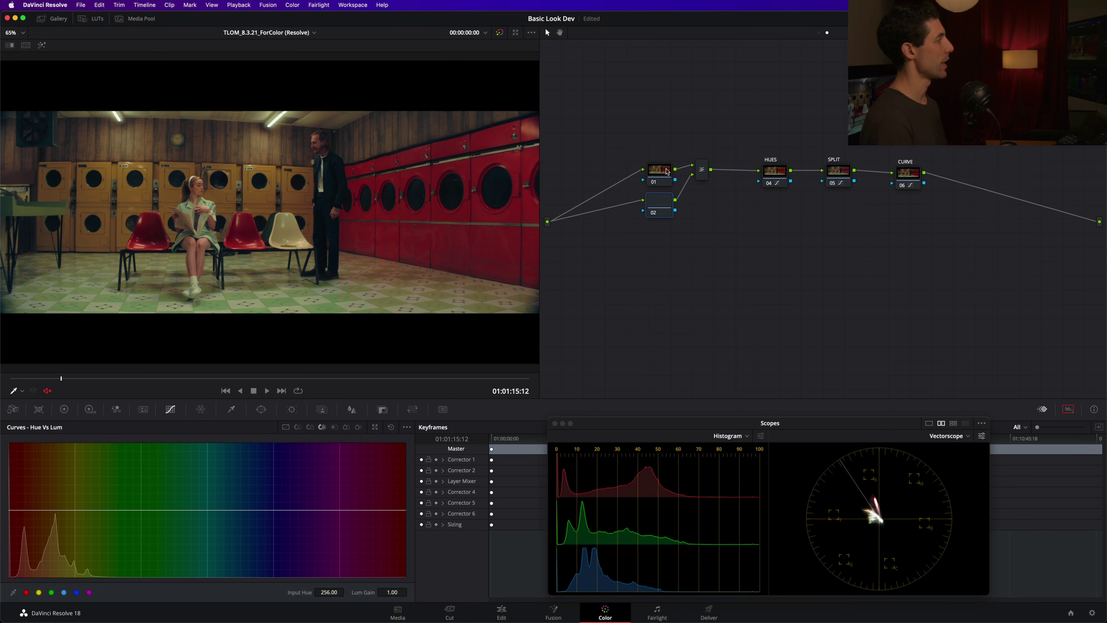
pyautogui.click(703, 174)
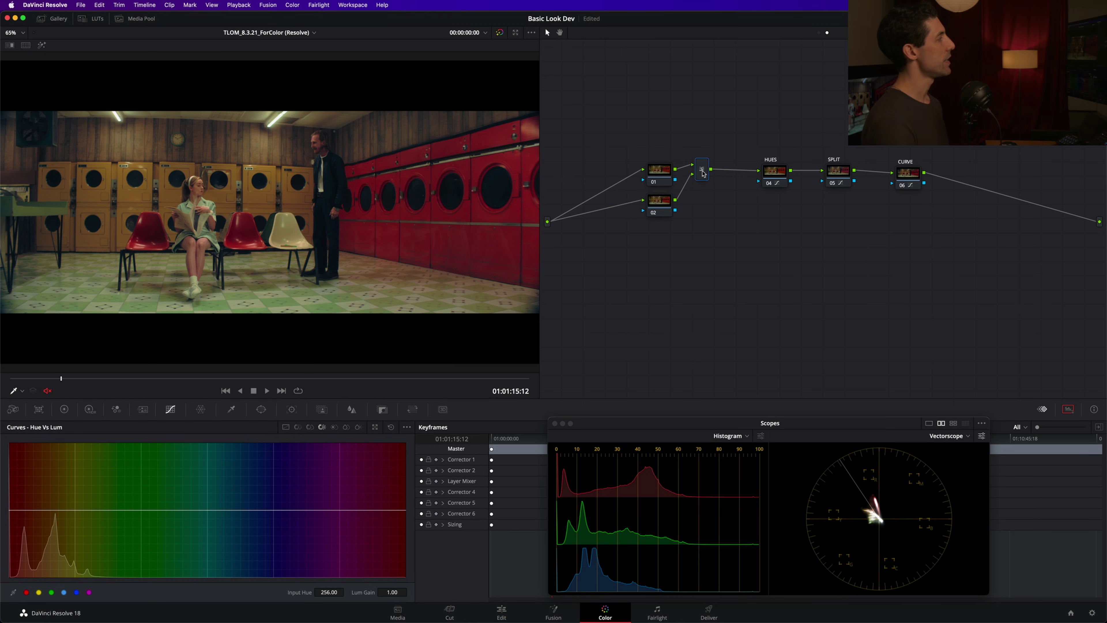
pyautogui.rightClick(702, 174)
pyautogui.moveTo(747, 234)
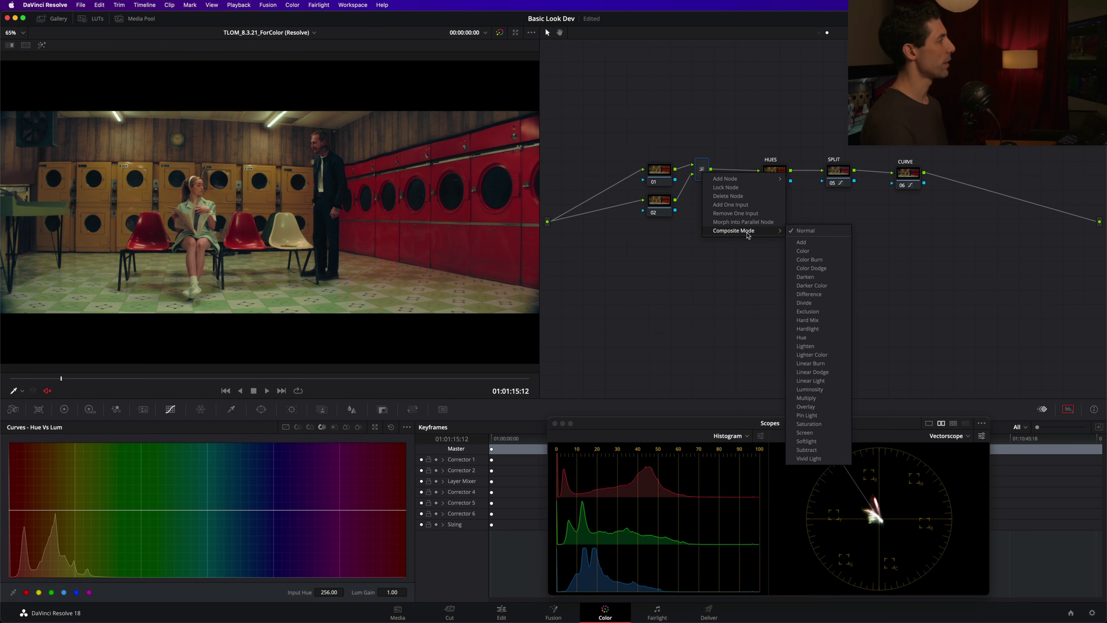
pyautogui.click(814, 252)
pyautogui.moveTo(669, 210); pyautogui.dragTo(666, 238)
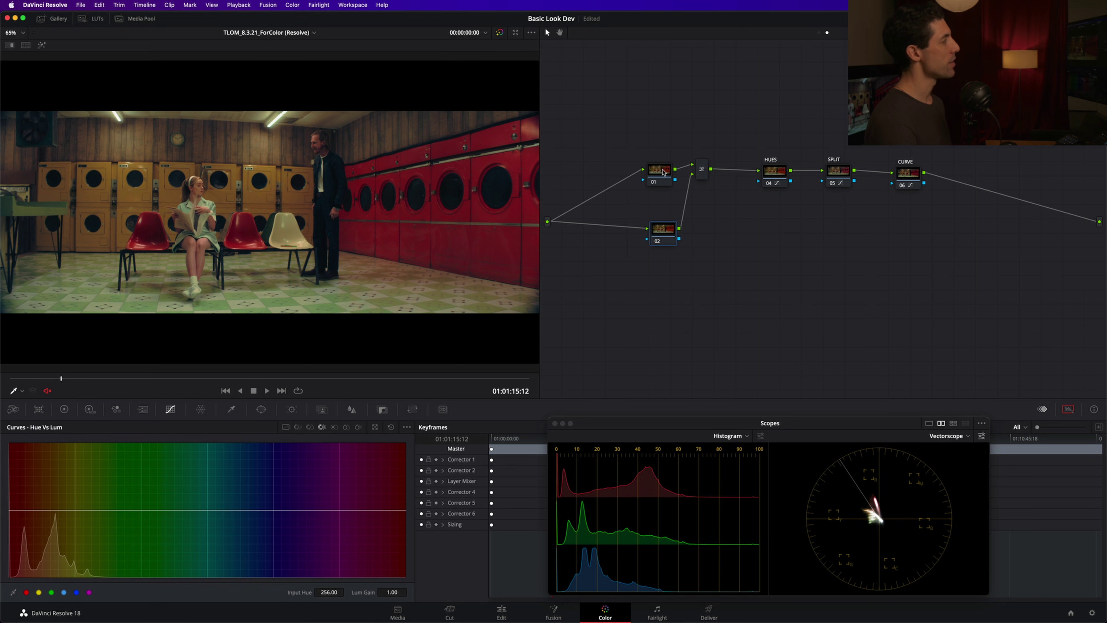
pyautogui.click(664, 172)
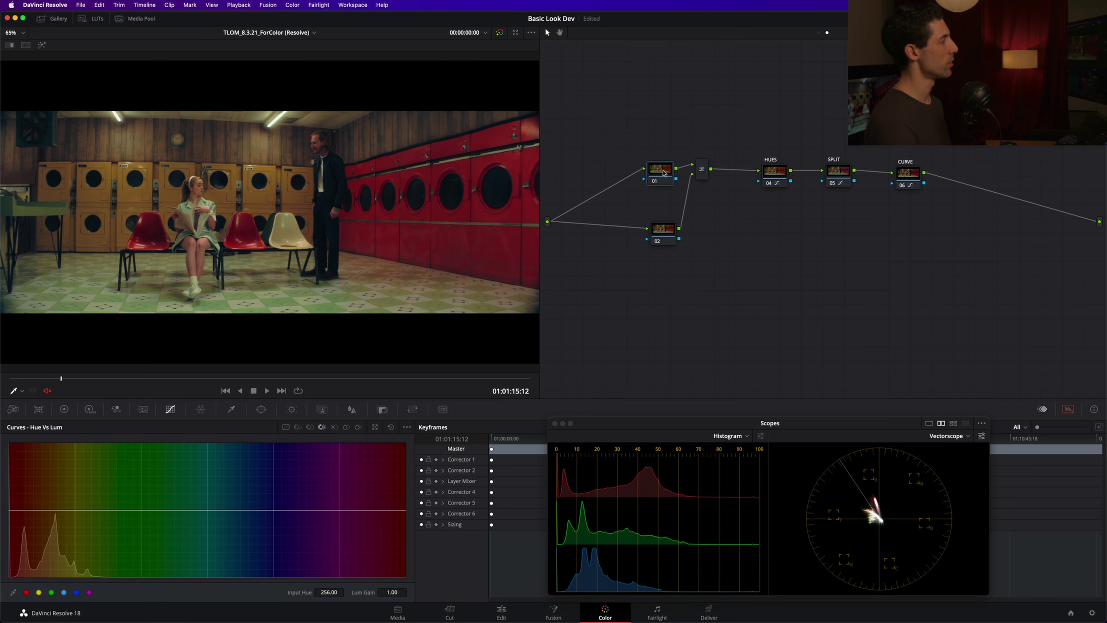
pyautogui.moveTo(664, 174); pyautogui.dragTo(665, 170)
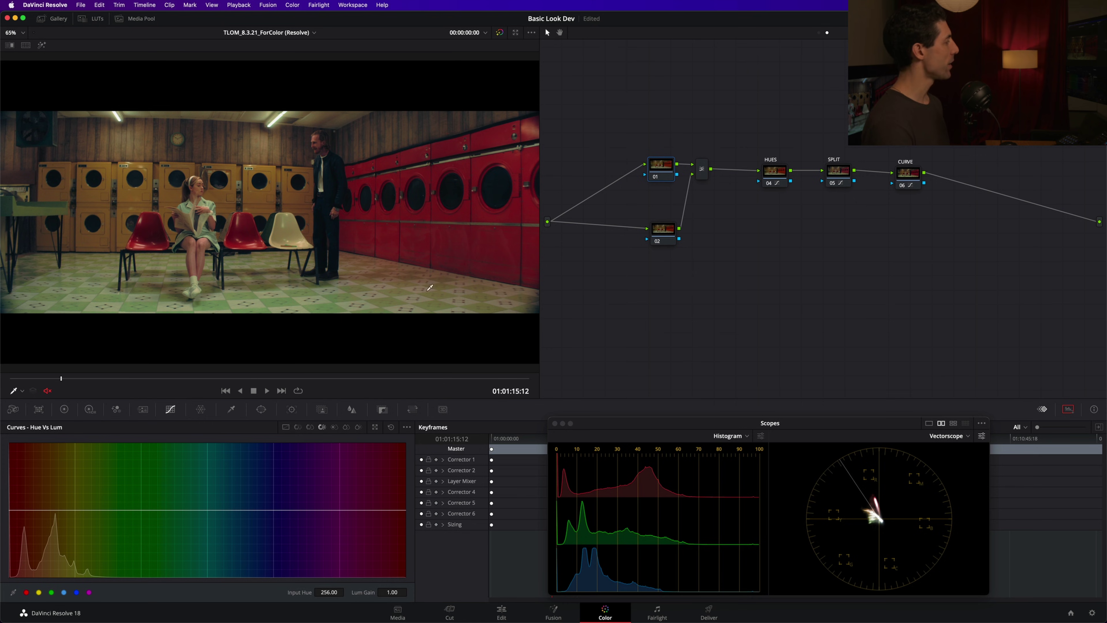
# Set node 01's RGB Mixer to Monochrome, Preserve Luminance, Red 0.18, Green 0.71, Blue 0.07, then compare.
pyautogui.click(117, 410)
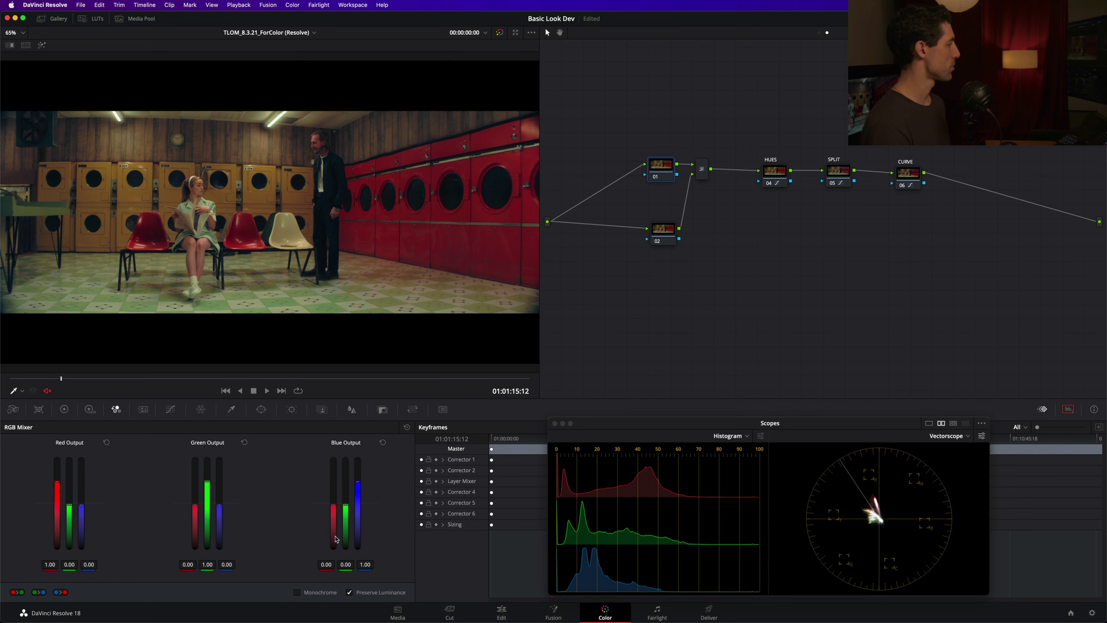
pyautogui.click(297, 593)
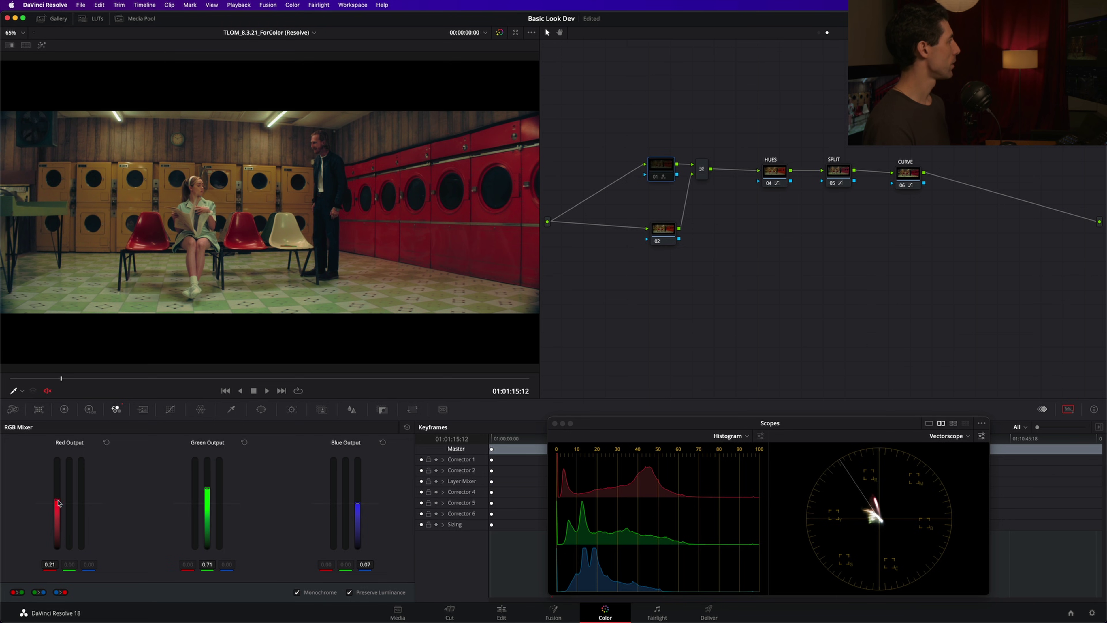
pyautogui.moveTo(606, 277); pyautogui.dragTo(708, 116)
pyautogui.click(646, 207)
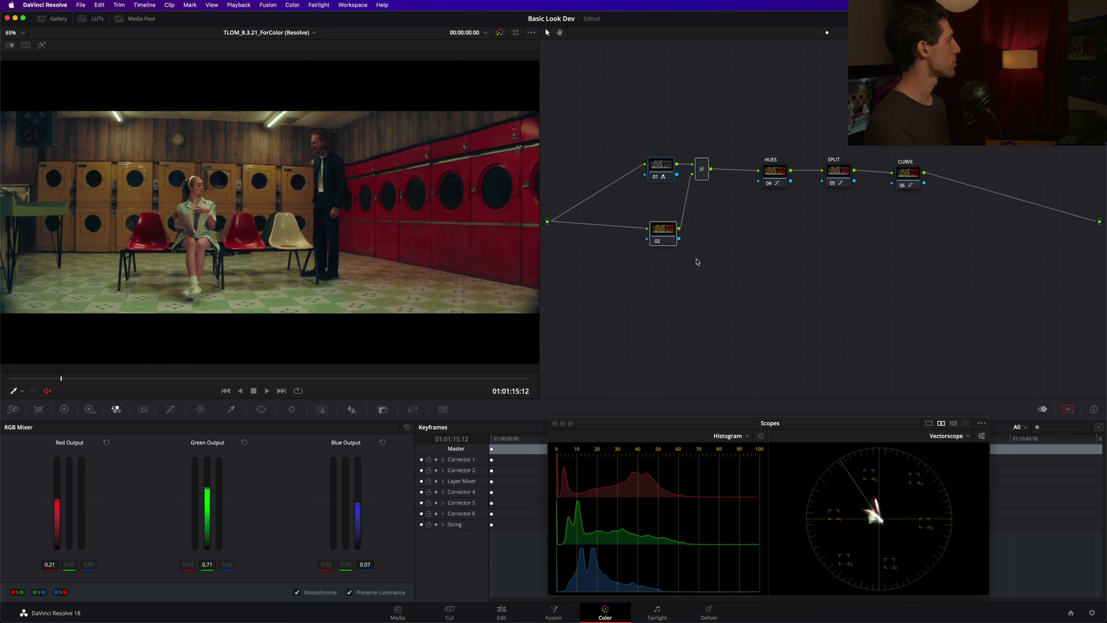
pyautogui.moveTo(55, 506); pyautogui.dragTo(55, 511)
pyautogui.click(379, 593)
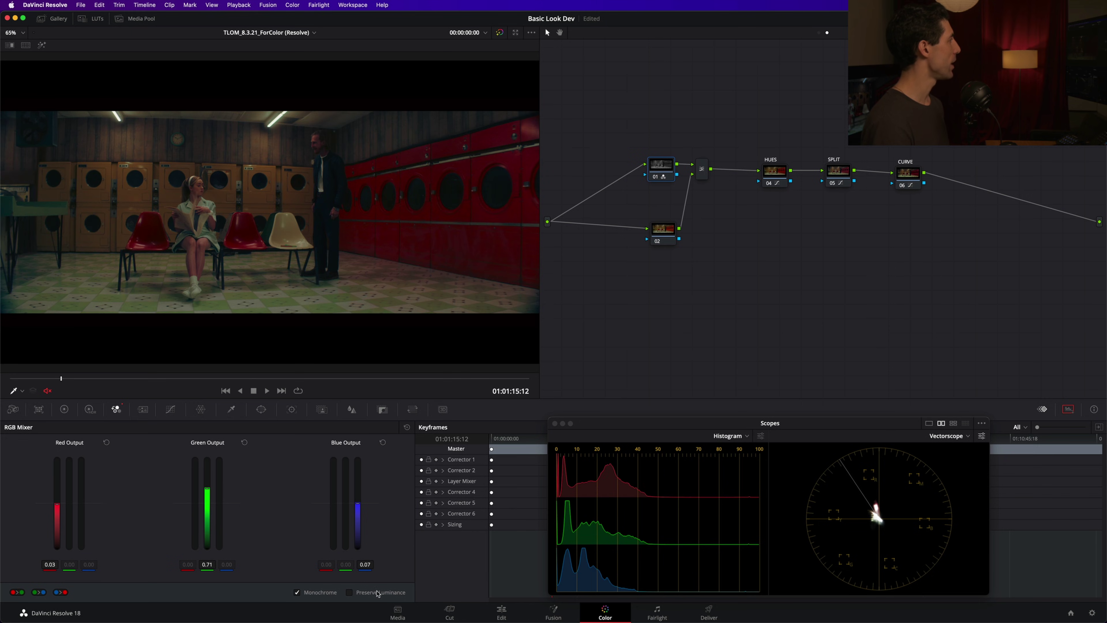
pyautogui.click(378, 593)
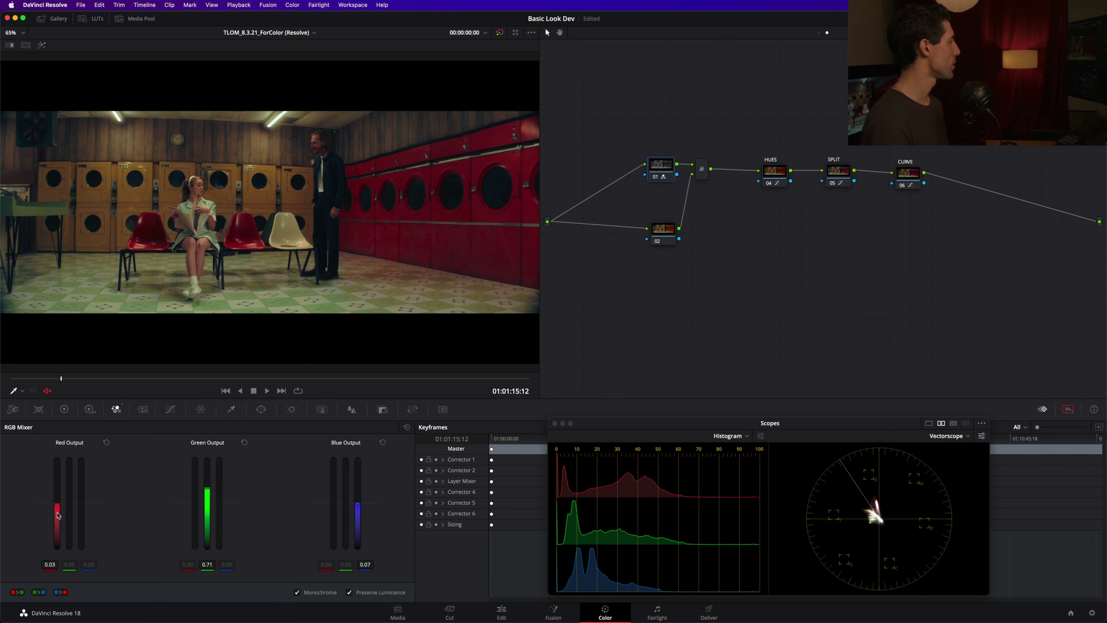
pyautogui.moveTo(58, 516); pyautogui.dragTo(58, 515)
pyautogui.moveTo(712, 274); pyautogui.dragTo(628, 150)
pyautogui.hotkey('ctrl', 'd')
pyautogui.hotkey('ctrl', 'd')
pyautogui.hotkey('ctrl', 'd')
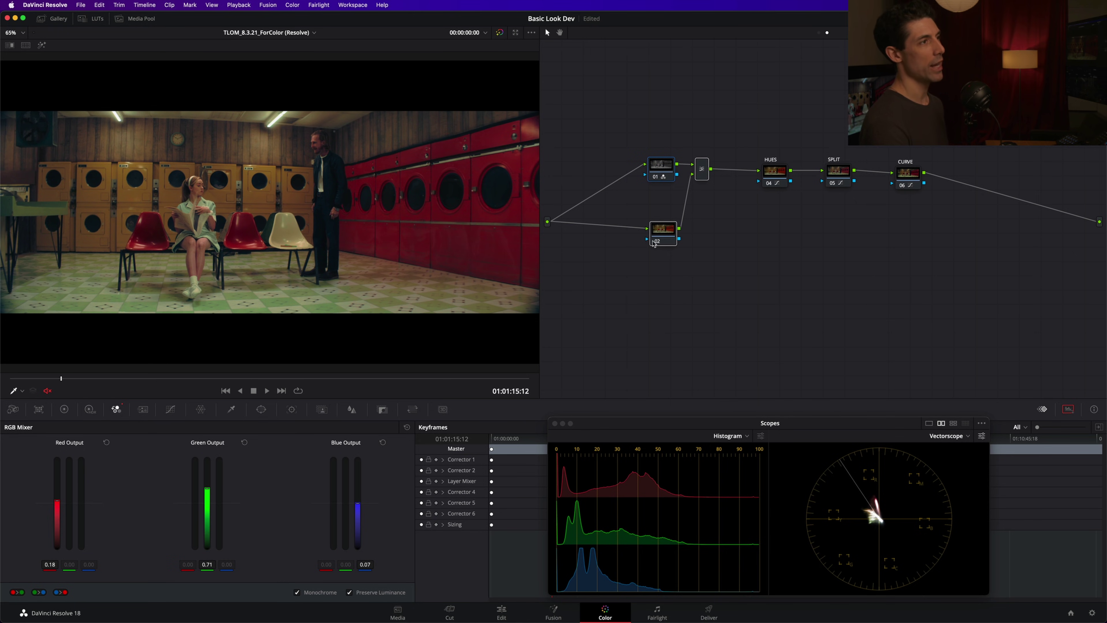
pyautogui.hotkey('ctrl', 'd')
pyautogui.hotkey('ctrl', 'd')
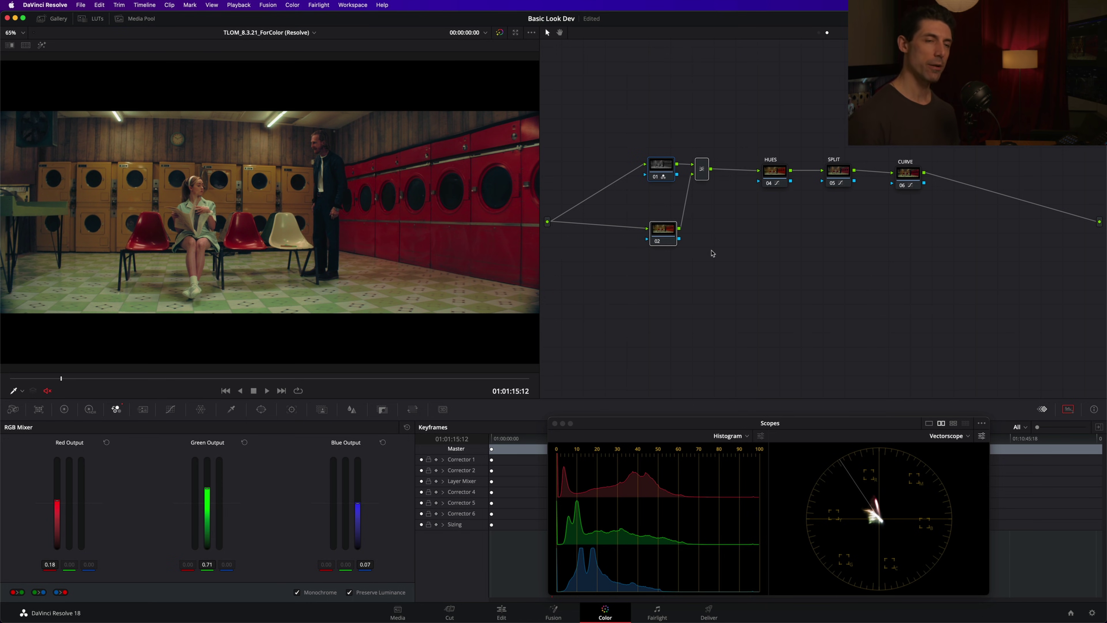
# Select density nodes 01, 02 and the layer mixer, then bypass and restore them to compare.
pyautogui.click(759, 267)
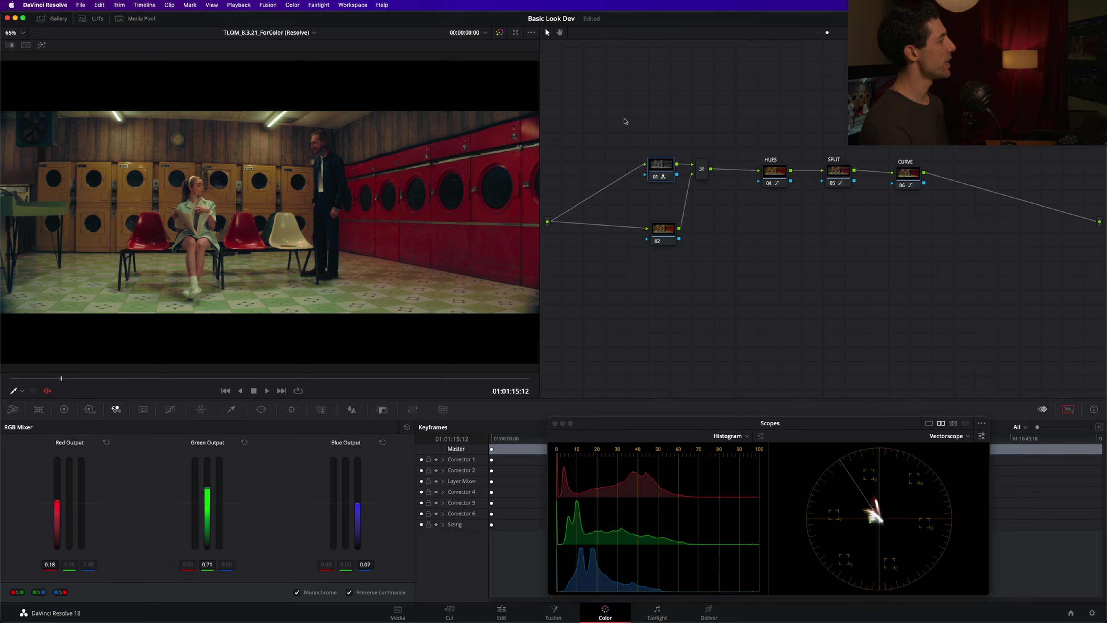
pyautogui.moveTo(626, 121); pyautogui.dragTo(795, 298)
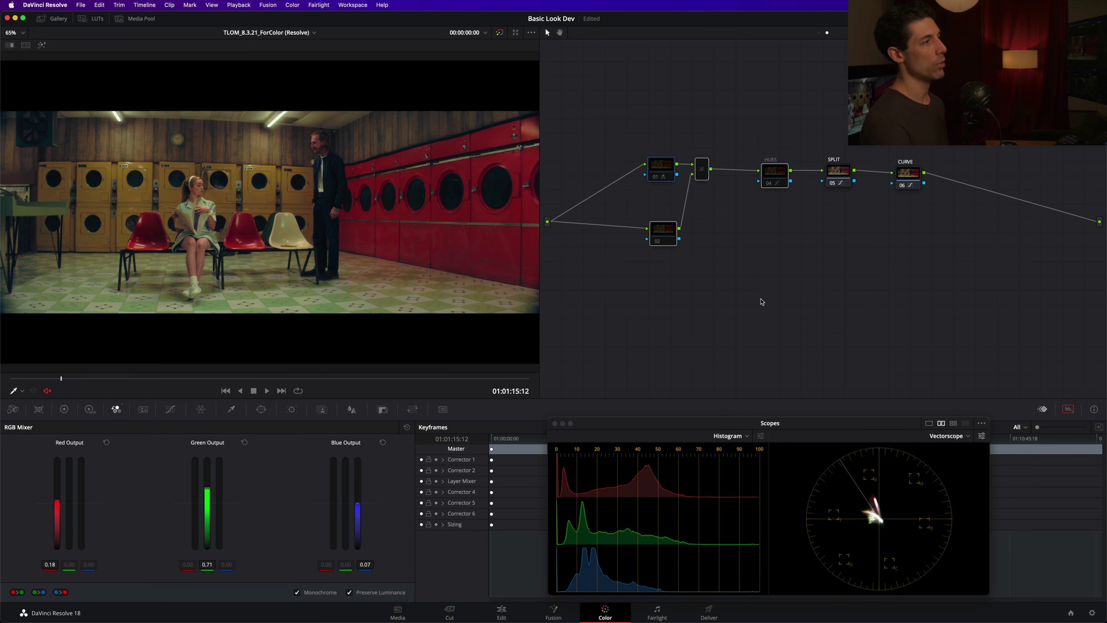
pyautogui.hotkey('ctrl', 'd')
pyautogui.hotkey('ctrl', 'd')
pyautogui.hotkey('ctrl', 'd')
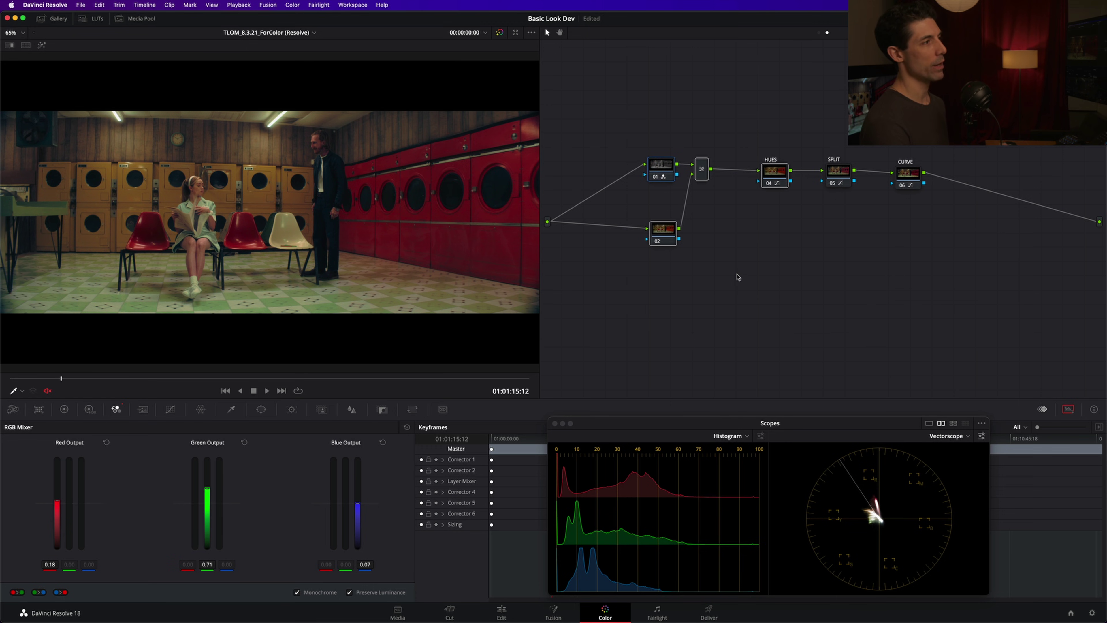
pyautogui.hotkey('ctrl', 'd')
pyautogui.hotkey('ctrl', 'd')
pyautogui.hotkey('ctrl', 'd')
pyautogui.hotkey('ctrl', 'd')
pyautogui.hotkey('ctrl', 'd')
pyautogui.hotkey('ctrl', 'd')
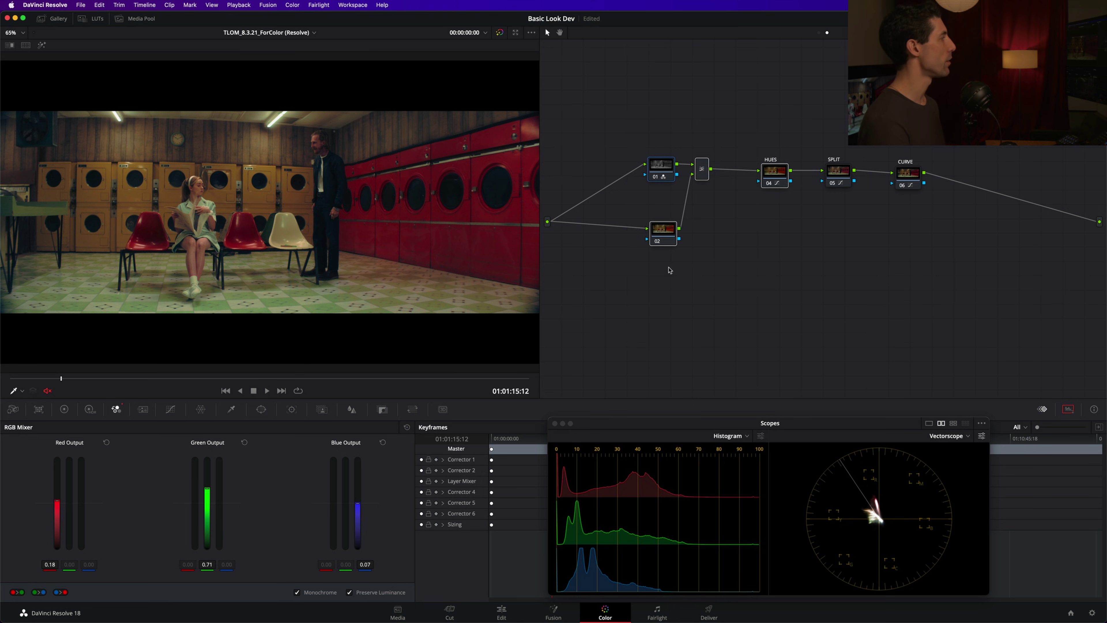
# Preview the shot in cinema mode, move to another clip, and leave full screen.
pyautogui.click(731, 264)
pyautogui.press('super+f')
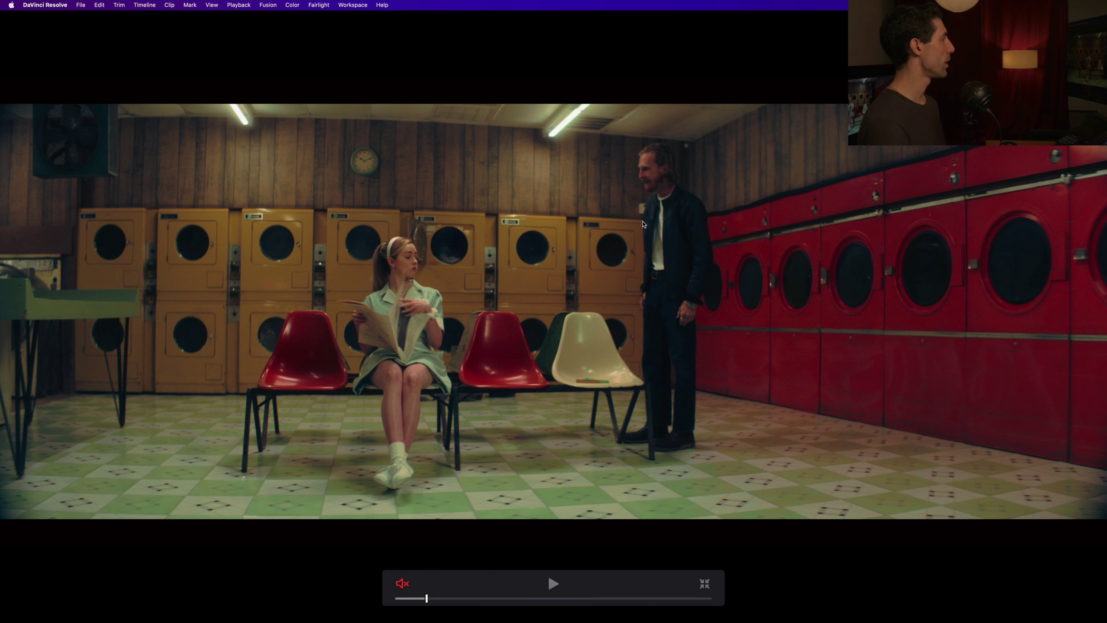
pyautogui.press('super+f')
pyautogui.press('super+shift+l')
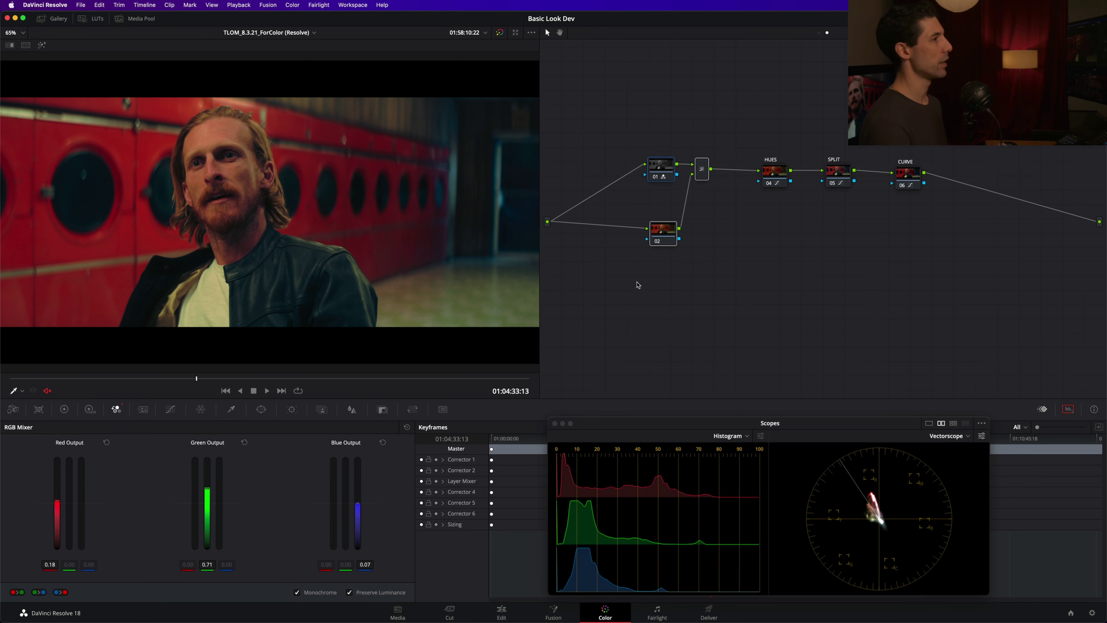
# Toggle the density nodes on the close-up to compare, then show the Lightbox thumbnail grid.
pyautogui.press('super+d')
pyautogui.press('super+d')
pyautogui.press('super+d')
pyautogui.press('super+d')
pyautogui.press('super+d')
pyautogui.press('super+d')
pyautogui.press('super+d')
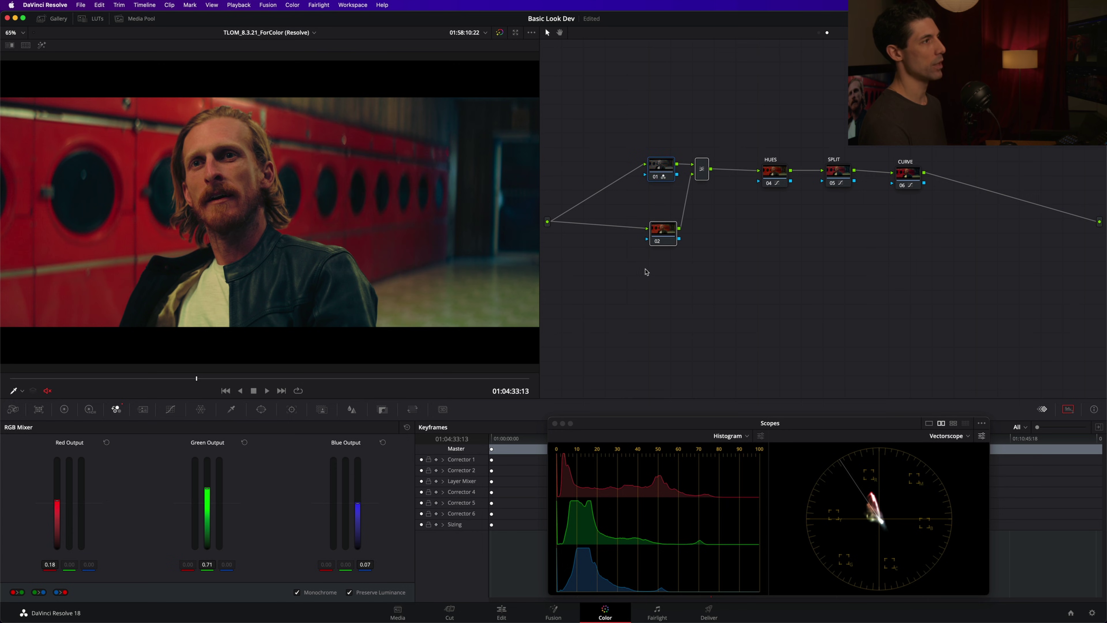
pyautogui.press('super+d')
pyautogui.press('super+d')
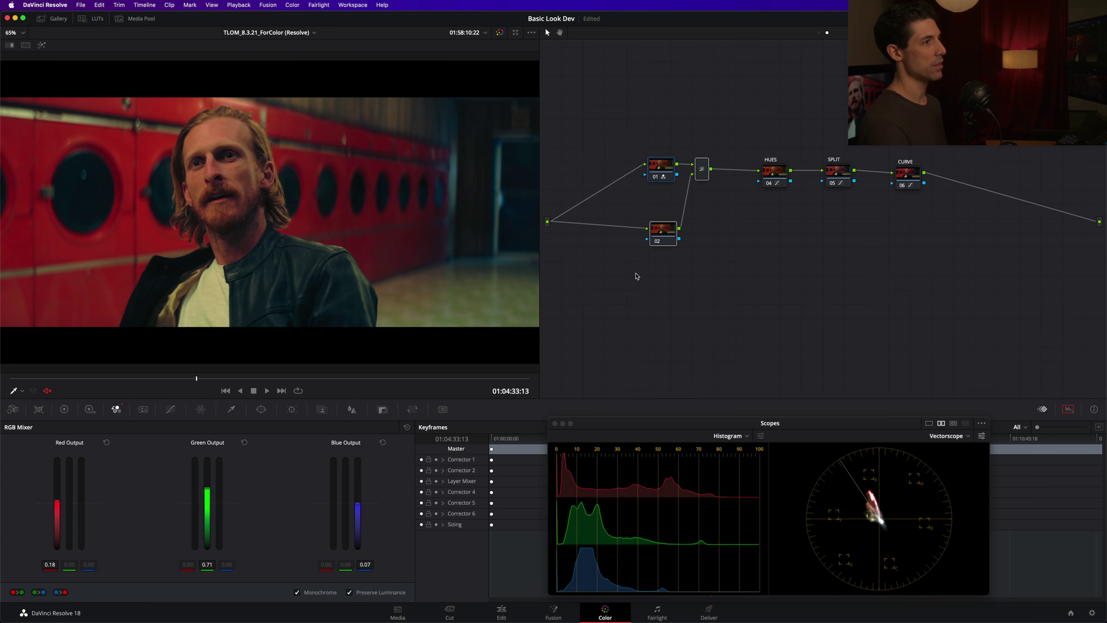
pyautogui.press('super+d')
pyautogui.press('super+d')
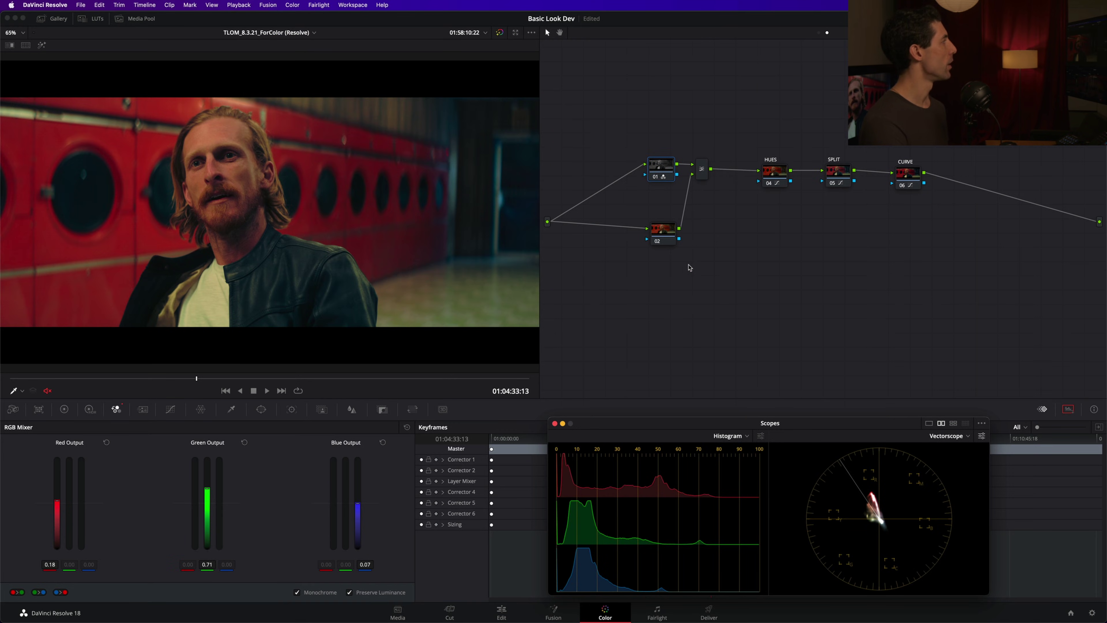
pyautogui.press('shift+super+w')
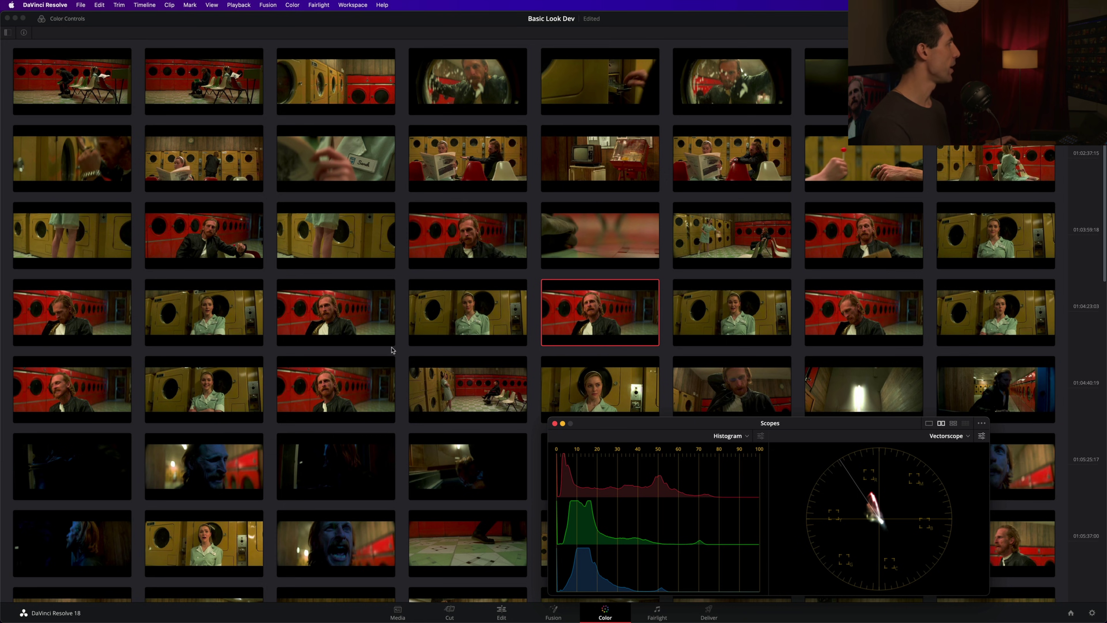
# Pick the wide shot of the woman reading a newspaper and close the Lightbox.
pyautogui.scroll(2, 403, 205)
pyautogui.click(363, 112)
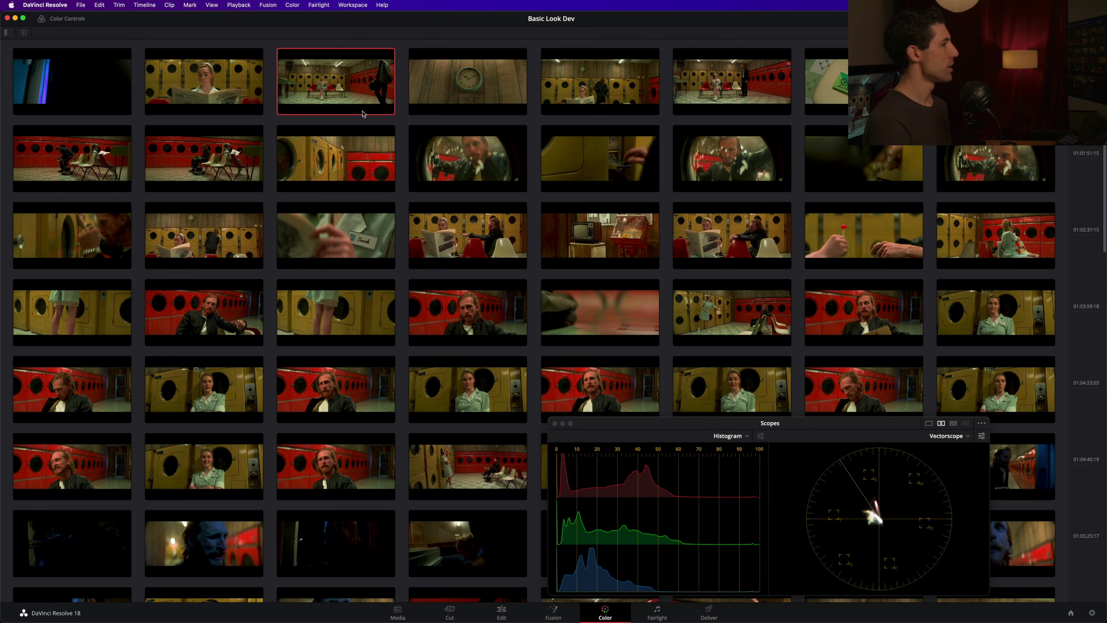
pyautogui.press('shift+super+w')
# Select the density nodes around node 01 and toggle them off and on to compare.
pyautogui.moveTo(686, 229); pyautogui.dragTo(608, 125)
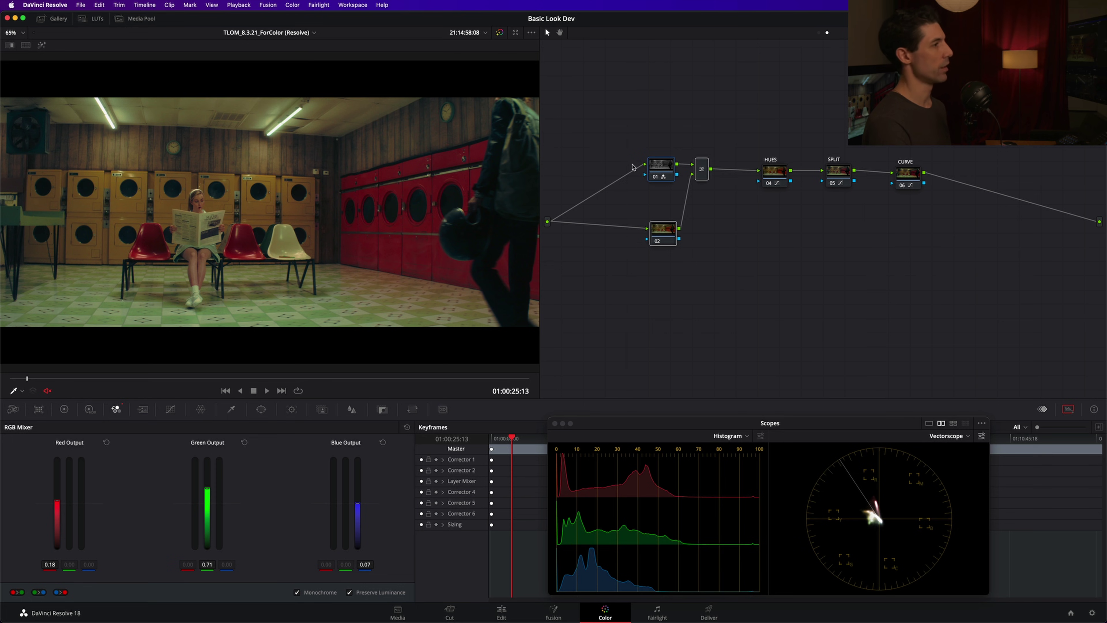
pyautogui.press('super+d')
pyautogui.press('super+d')
pyautogui.press('super+d')
pyautogui.press('super+d')
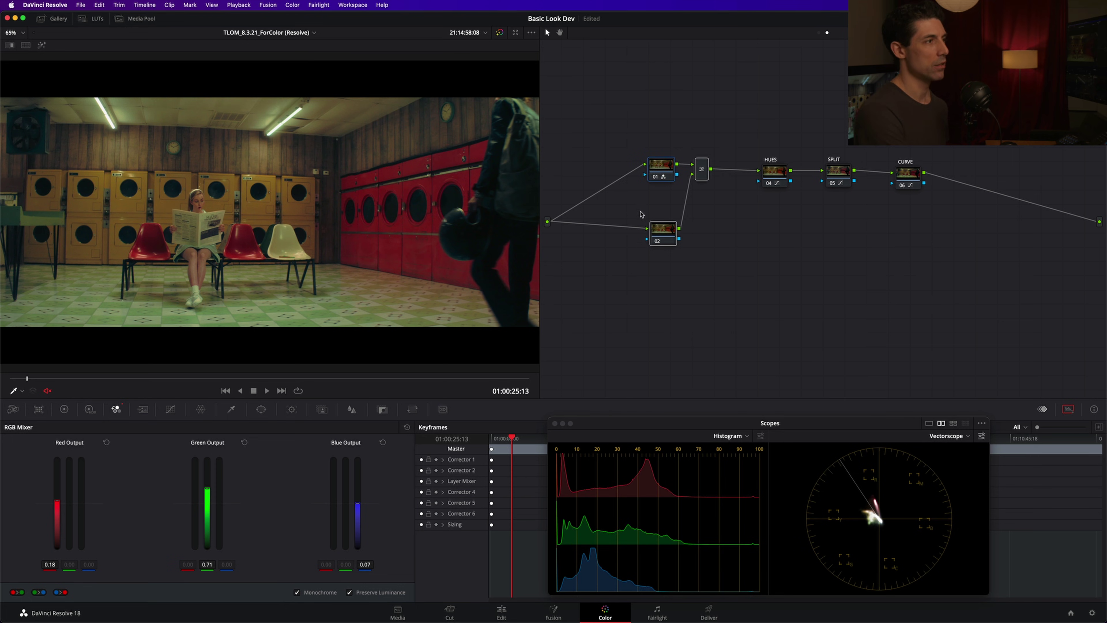
pyautogui.press('super+d')
pyautogui.click(719, 227)
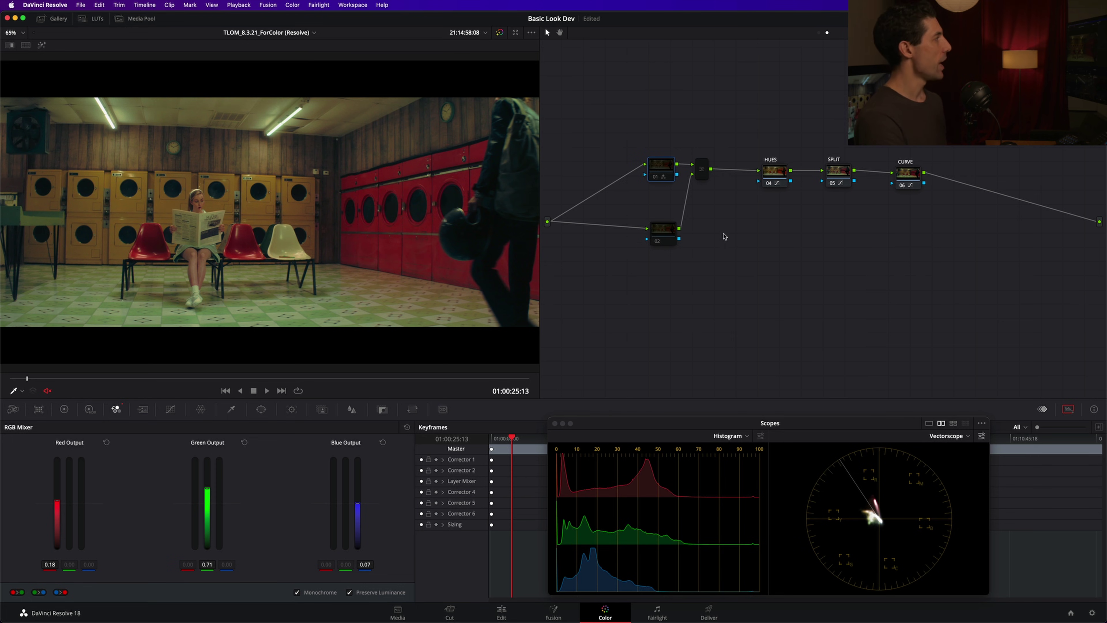
pyautogui.press('super+d')
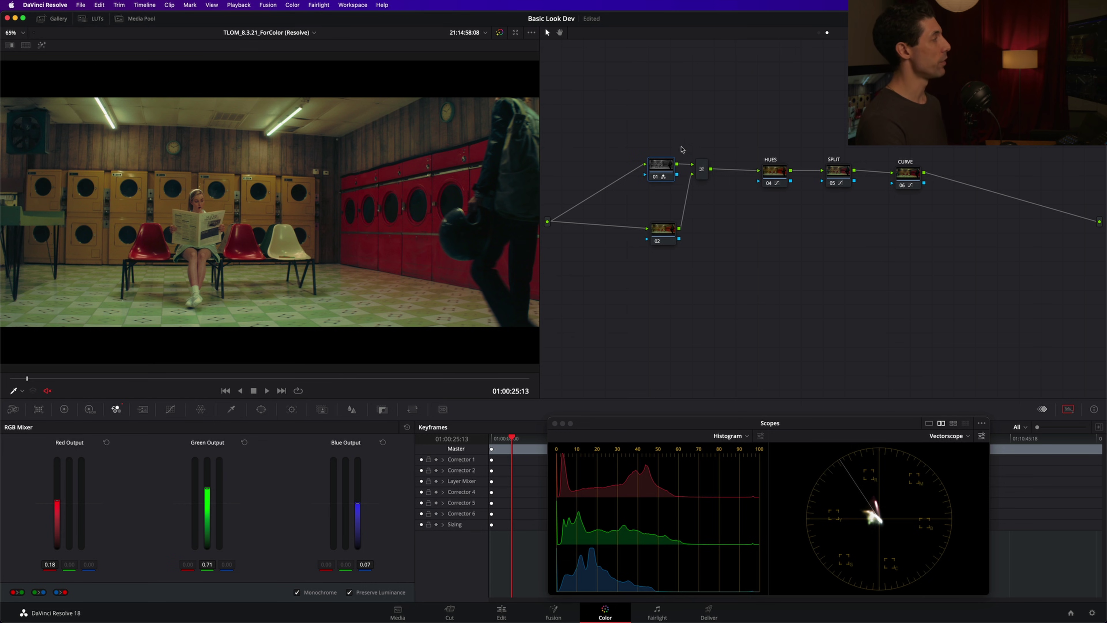
# Bypass and restore density nodes 01, 02 and the mixer, then nudge node 01 slightly.
pyautogui.moveTo(970, 284); pyautogui.dragTo(648, 154)
pyautogui.moveTo(981, 289); pyautogui.dragTo(624, 114)
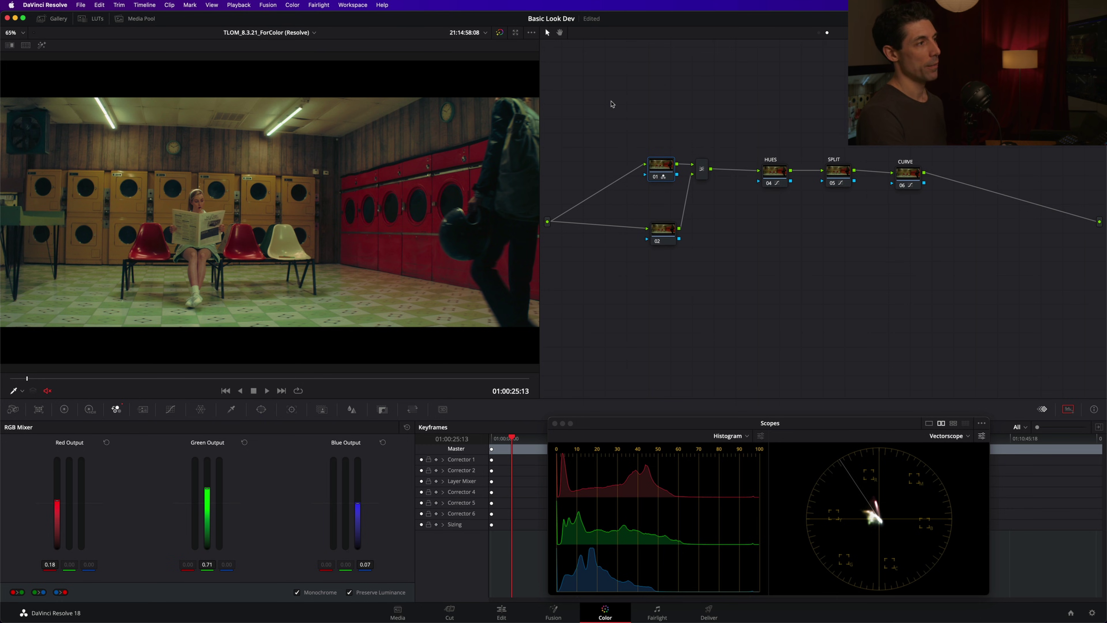
pyautogui.press('super+d')
pyautogui.press('super+d')
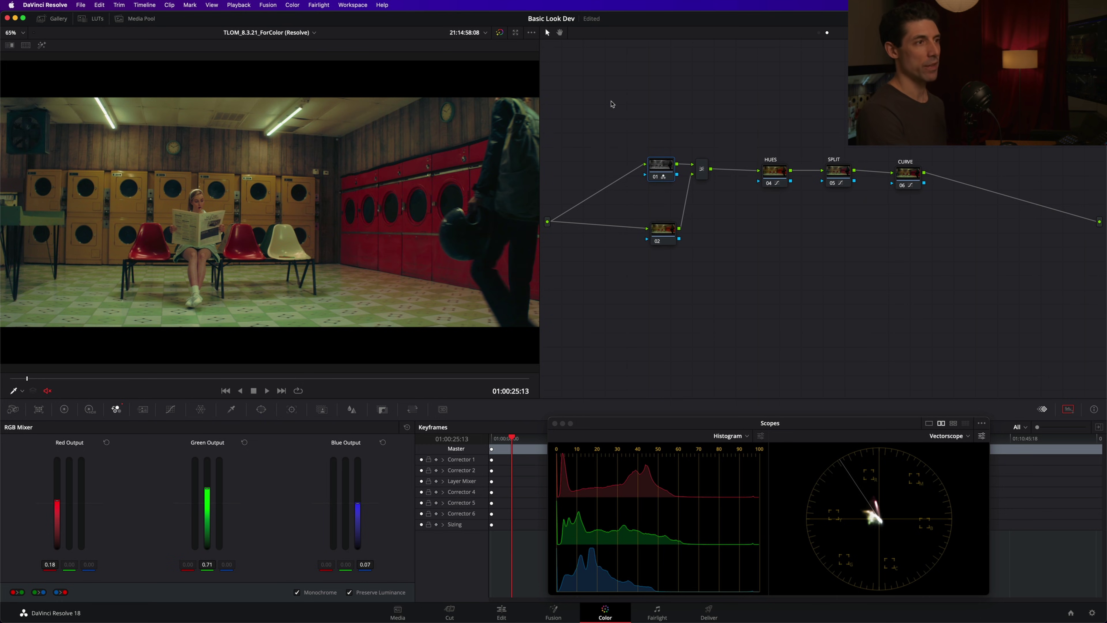
pyautogui.press('super+d')
pyautogui.press('super+d')
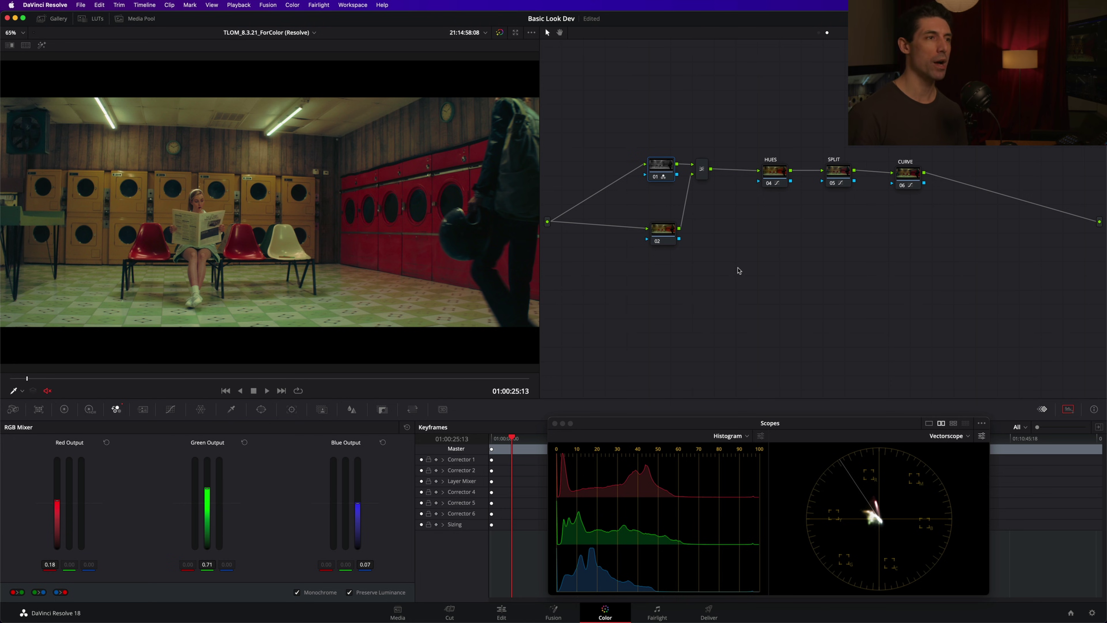
pyautogui.moveTo(662, 168); pyautogui.dragTo(660, 169)
# Toggle node 01 back on, inspect the CURVE, SPLIT and HUES nodes, then select node 01.
pyautogui.press('super+d')
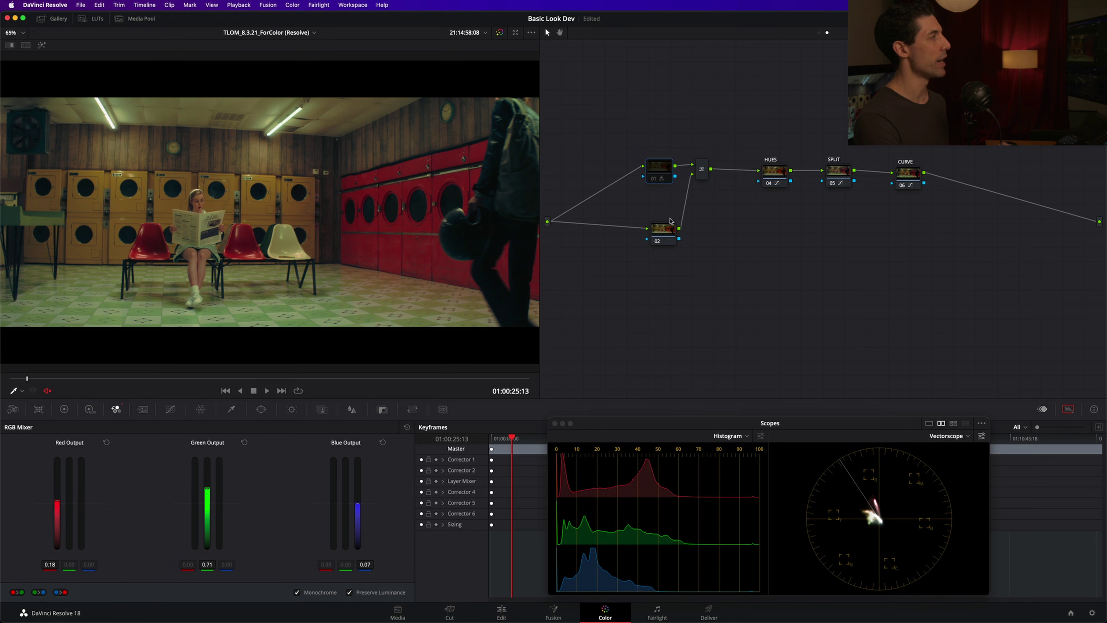
pyautogui.press('super+d')
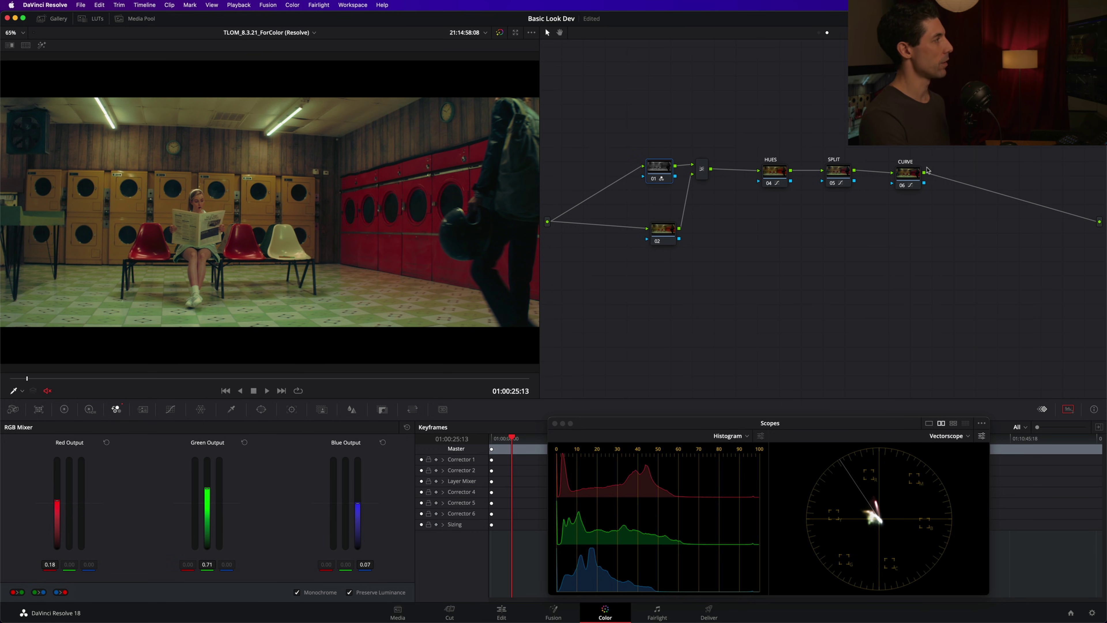
pyautogui.click(916, 175)
pyautogui.click(851, 173)
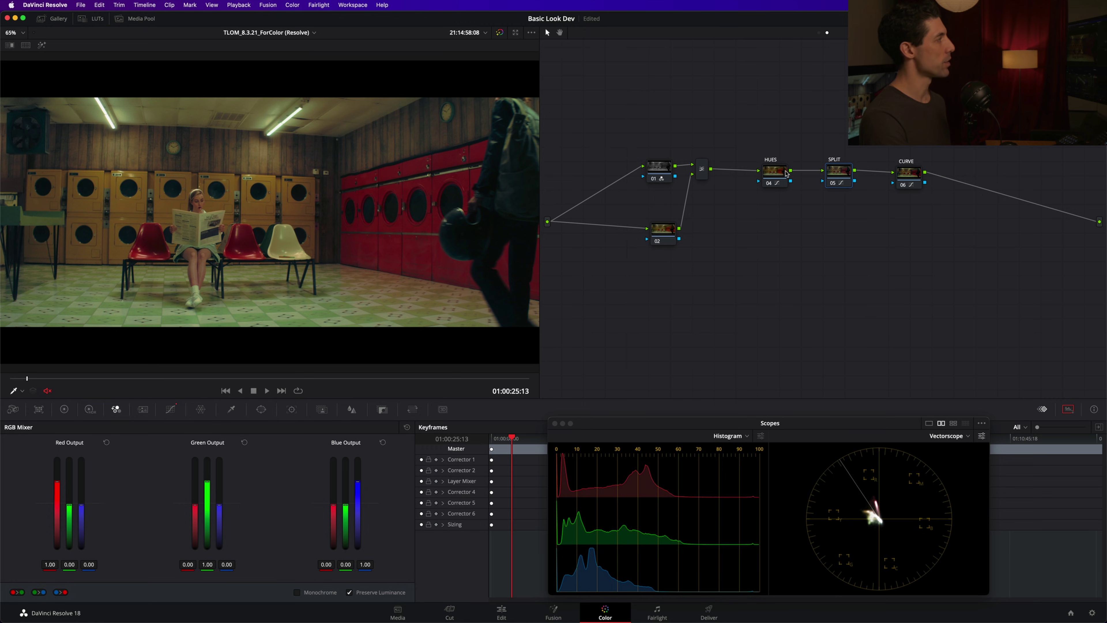
pyautogui.click(768, 177)
pyautogui.click(664, 175)
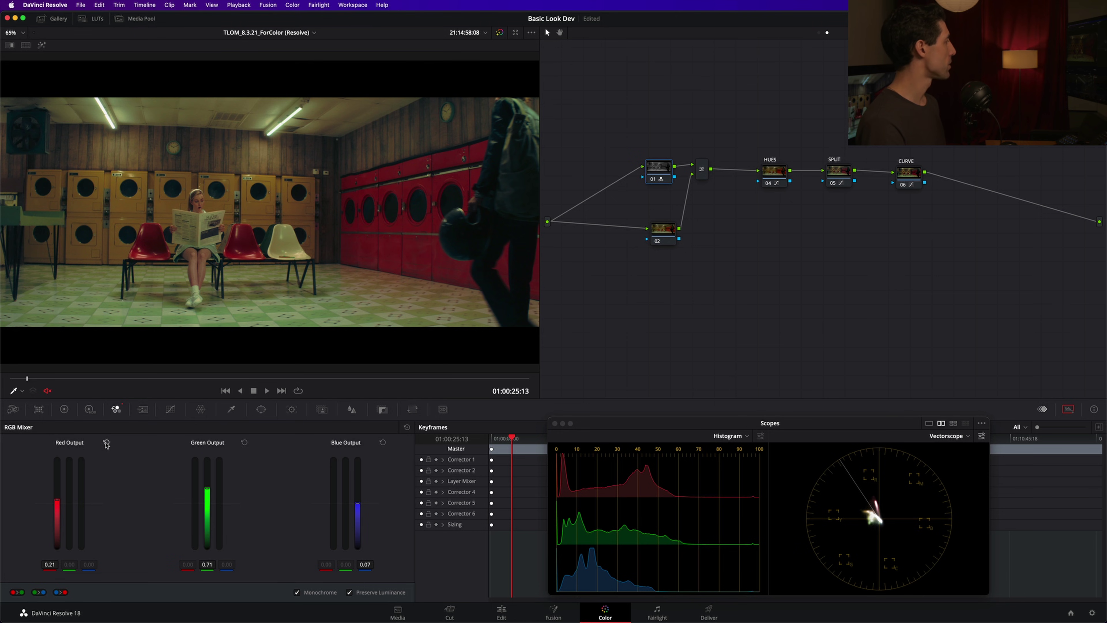
# Test node 01's green and blue contributions, restoring green to 0.71 and blue to 0.07.
pyautogui.moveTo(207, 488); pyautogui.dragTo(207, 506)
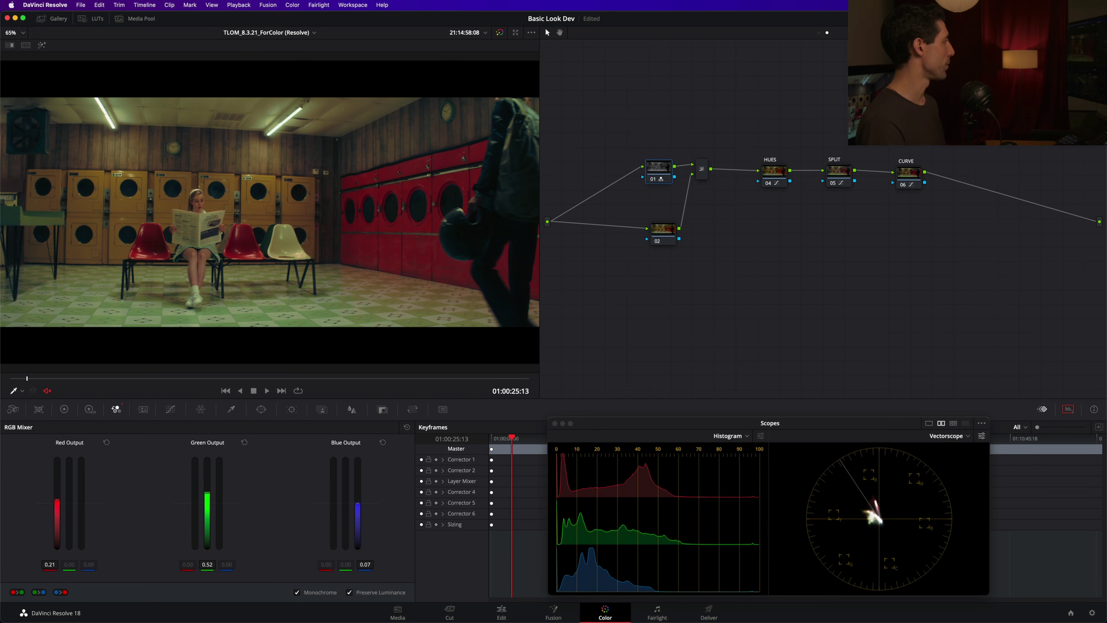
pyautogui.moveTo(243, 449); pyautogui.dragTo(245, 445)
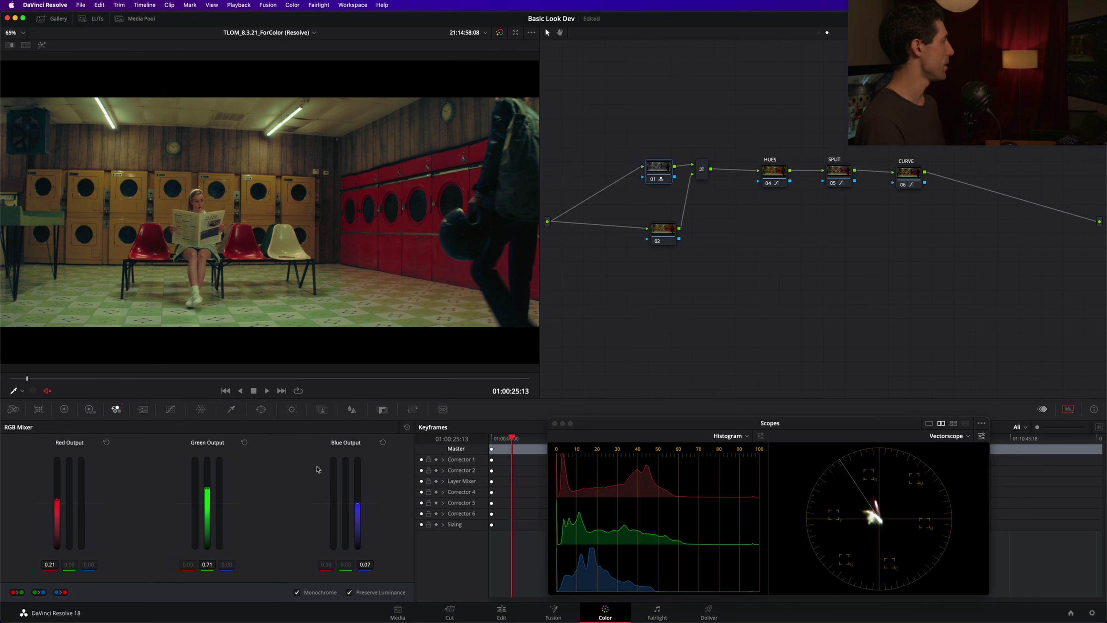
pyautogui.moveTo(357, 502); pyautogui.dragTo(358, 477)
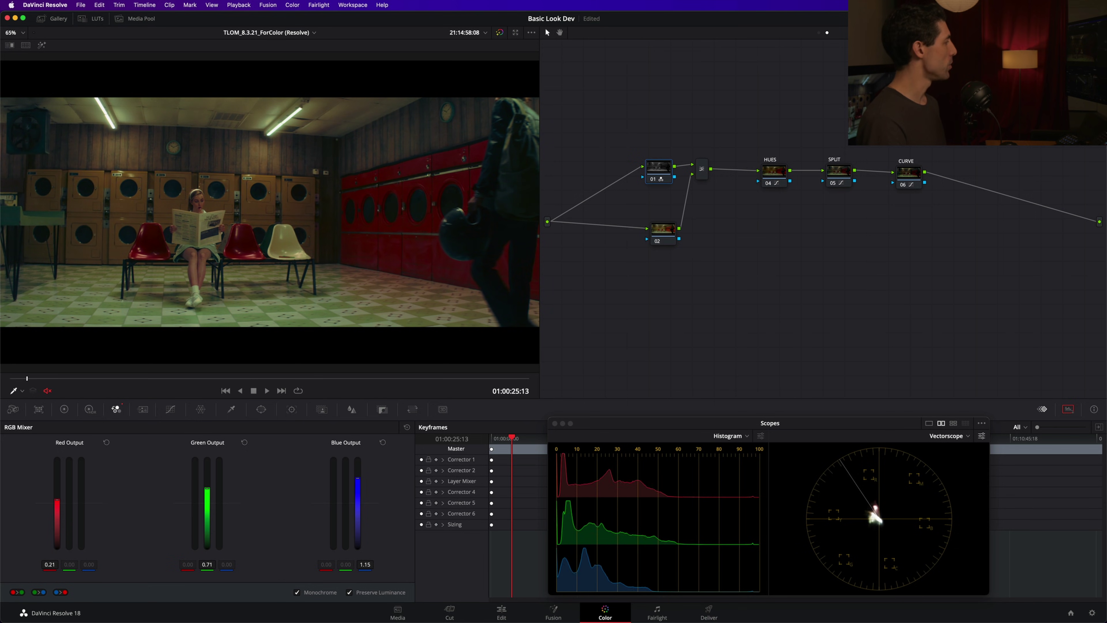
pyautogui.click(382, 442)
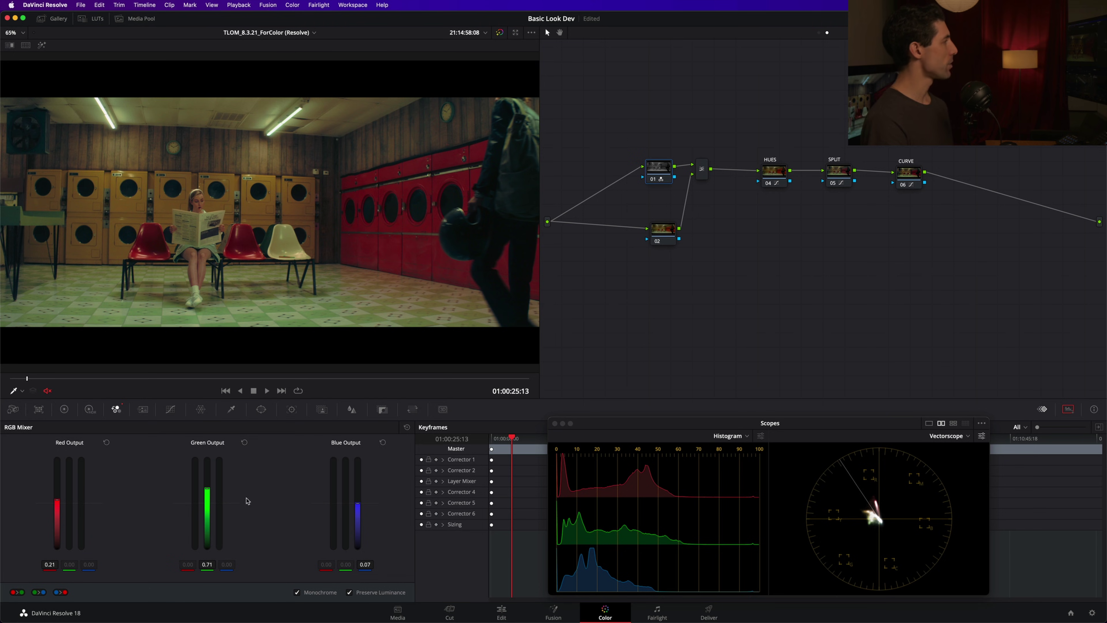
pyautogui.click(659, 230)
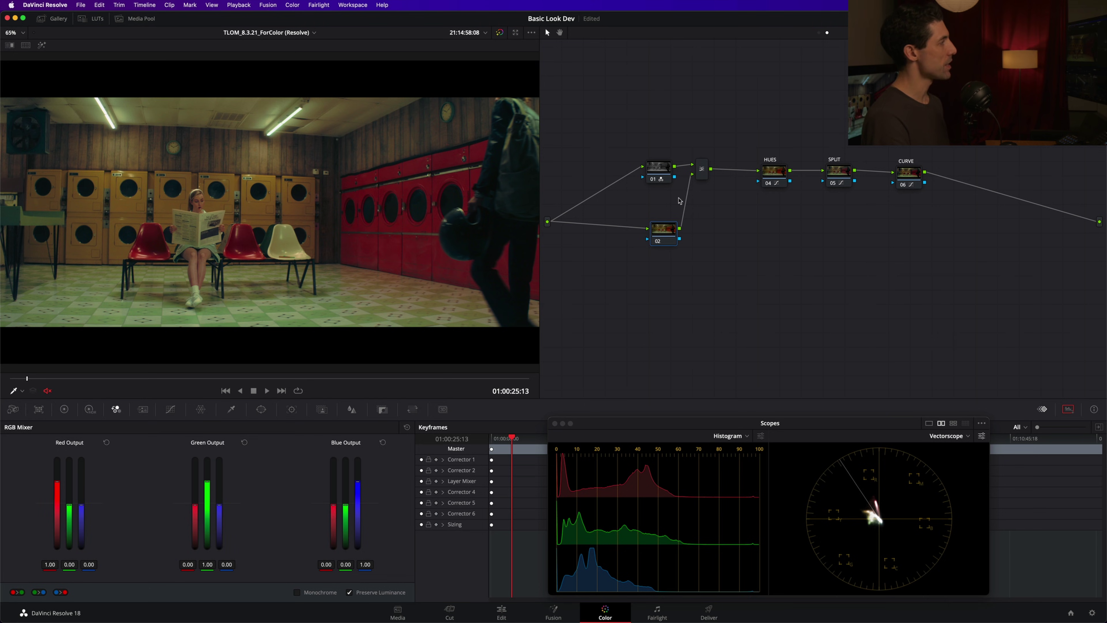